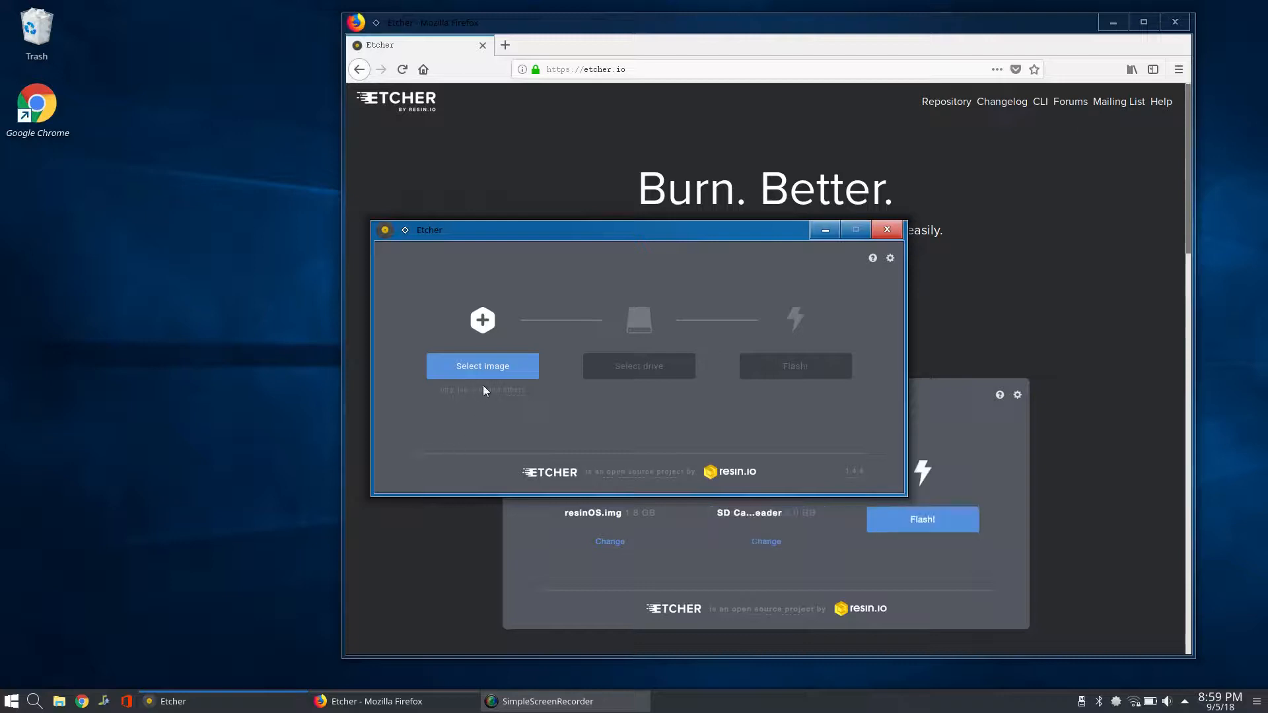
Step: Load the antergos-18.9-x86_64.iso file as the image to flash
{"action": "left_click", "coordinate": [492, 365]}
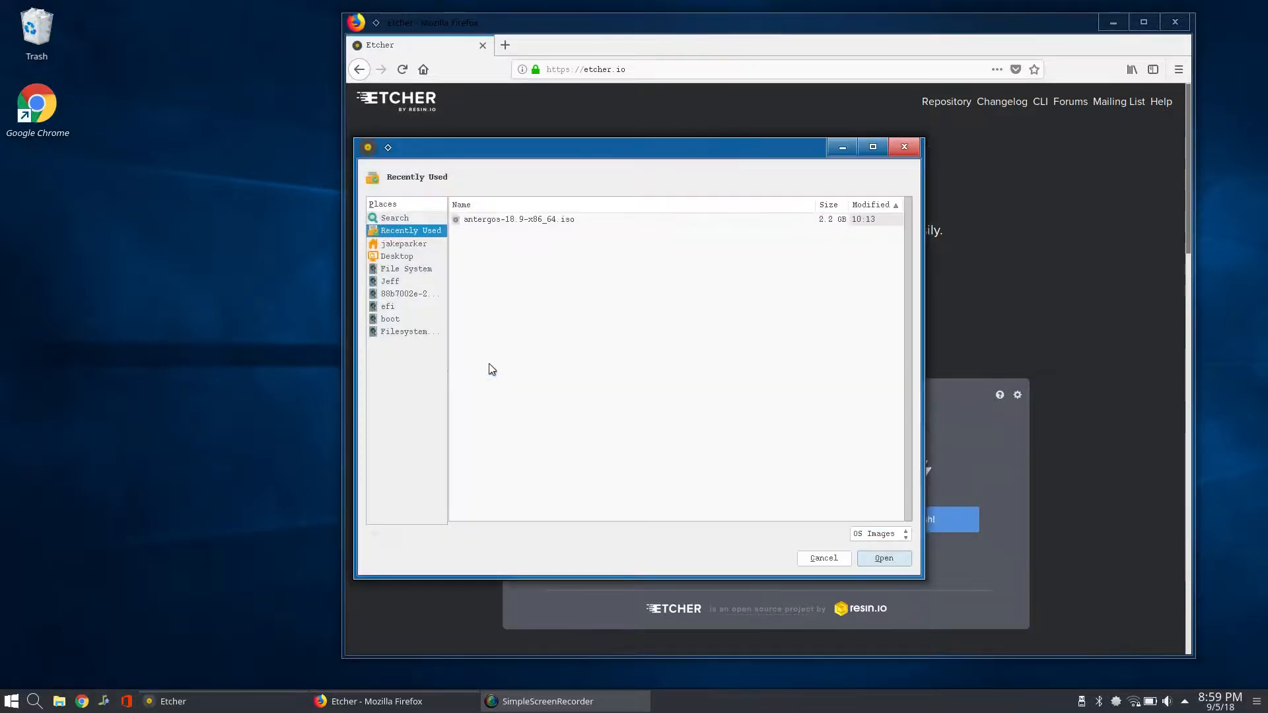
{"action": "left_click", "coordinate": [506, 222]}
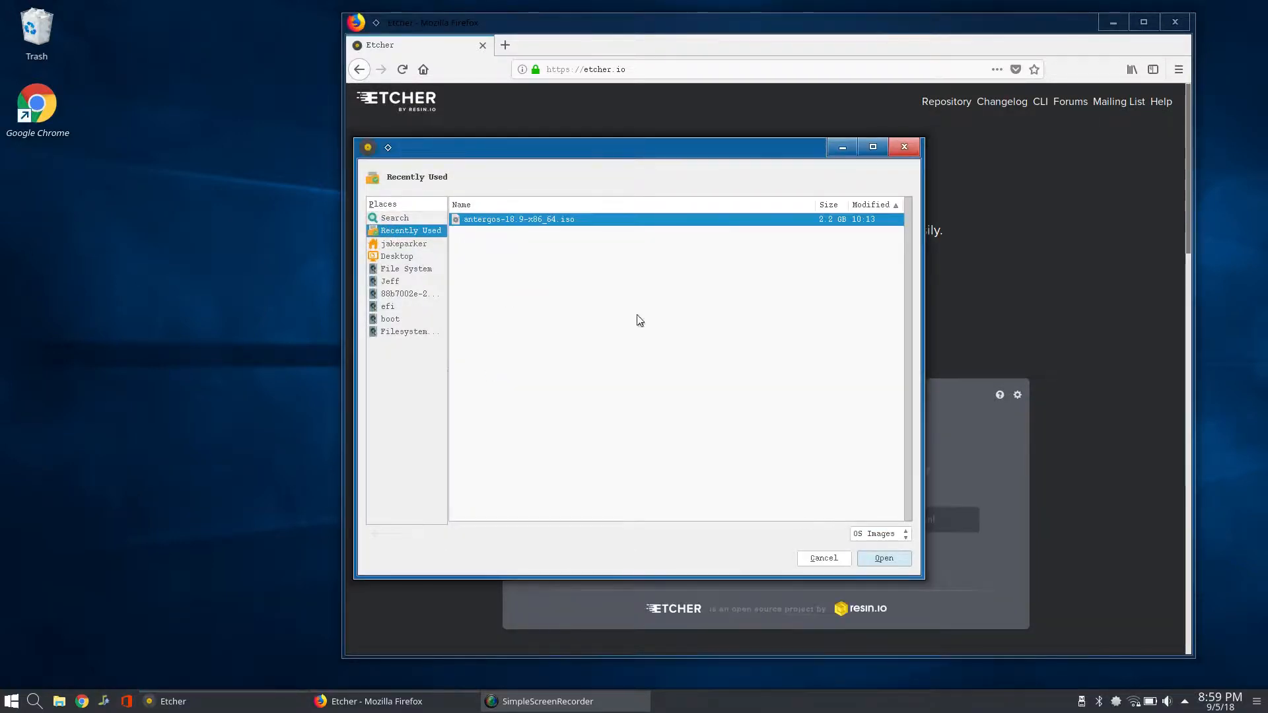
{"action": "left_click", "coordinate": [878, 558]}
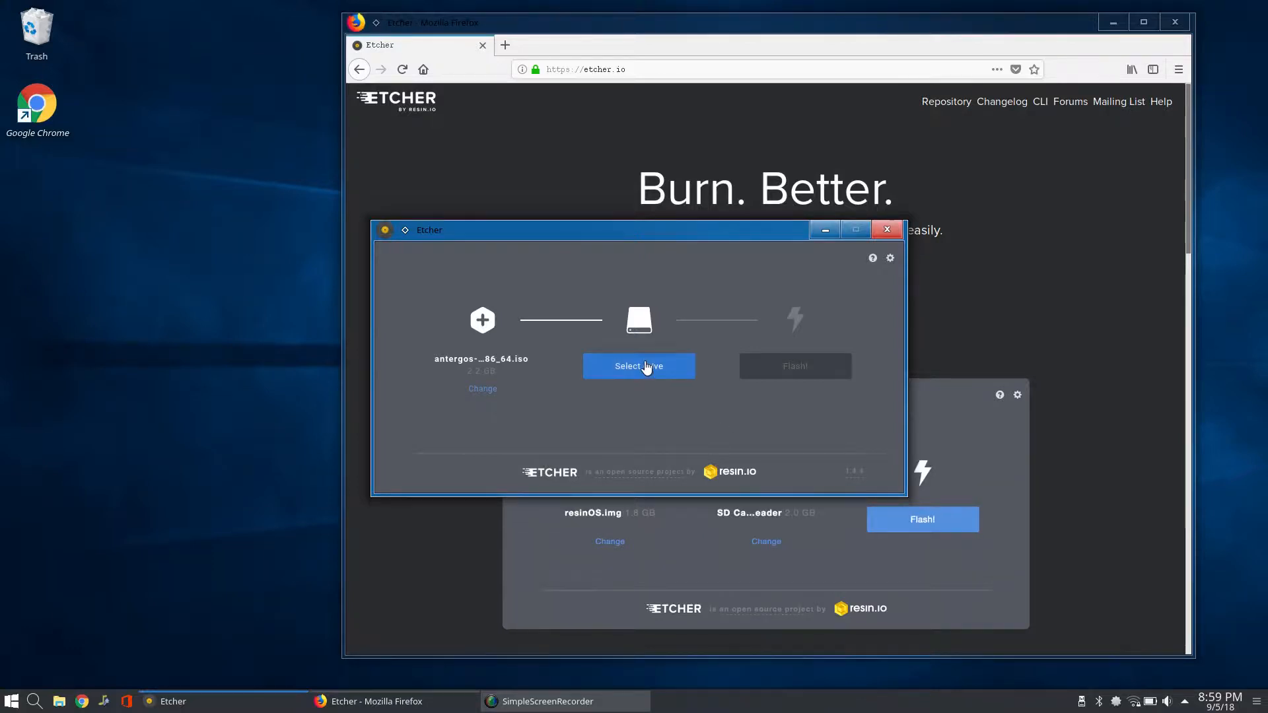
Step: Choose the 32.5 GB USB Flash Disk as the target drive for the image
{"action": "left_click", "coordinate": [646, 365]}
{"action": "left_click", "coordinate": [637, 356]}
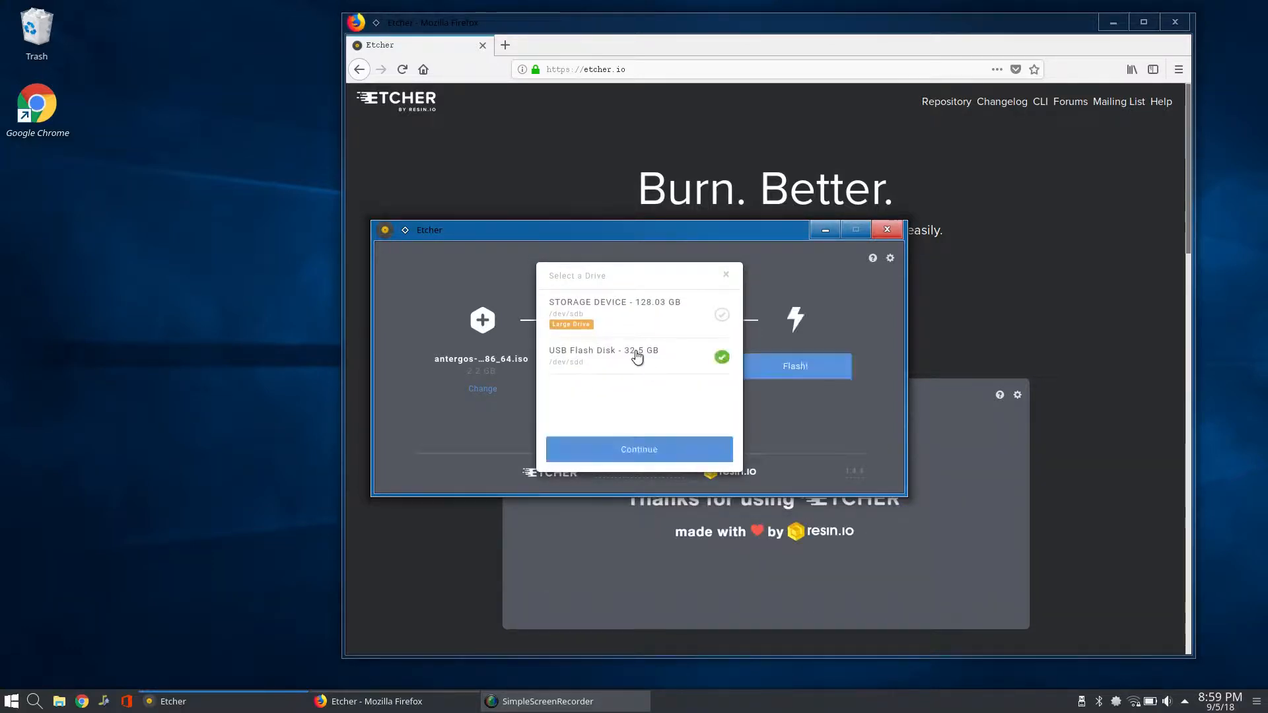
{"action": "left_click", "coordinate": [640, 449]}
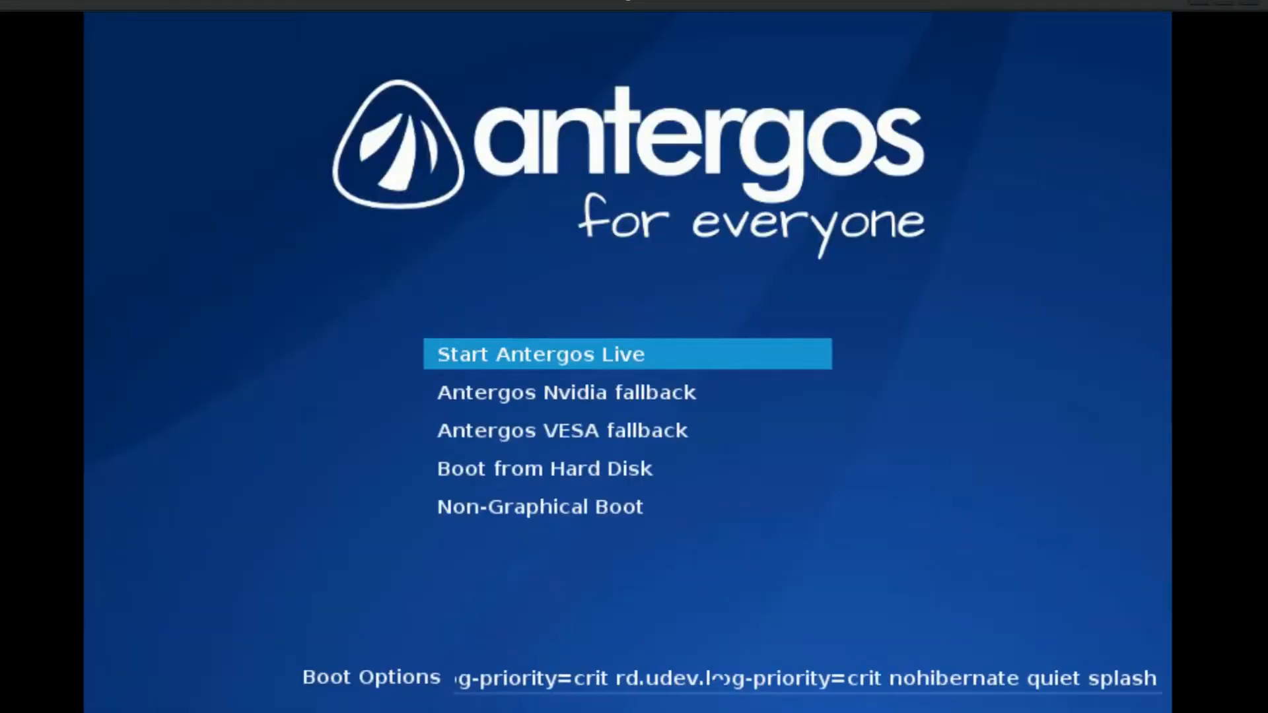
Step: Boot Antergos Live and begin the installation in English, continuing past the system check
{"action": "key", "text": "Return"}
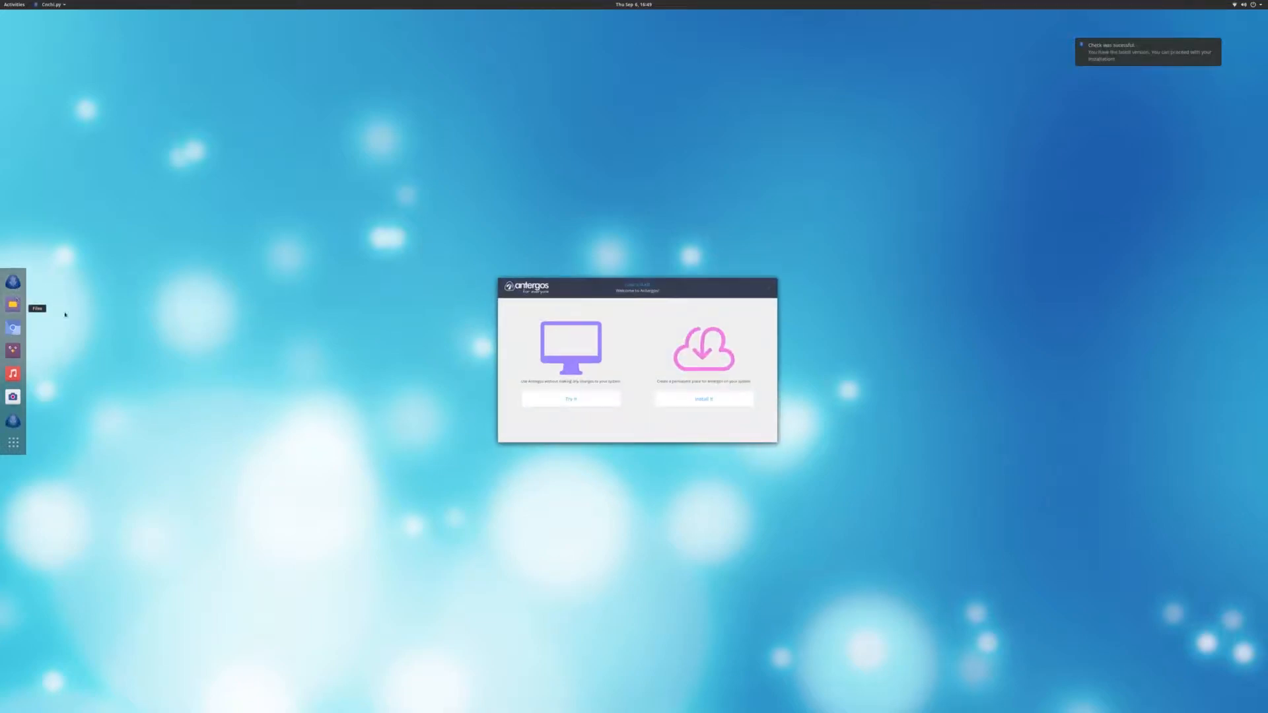
{"action": "left_click", "coordinate": [716, 399]}
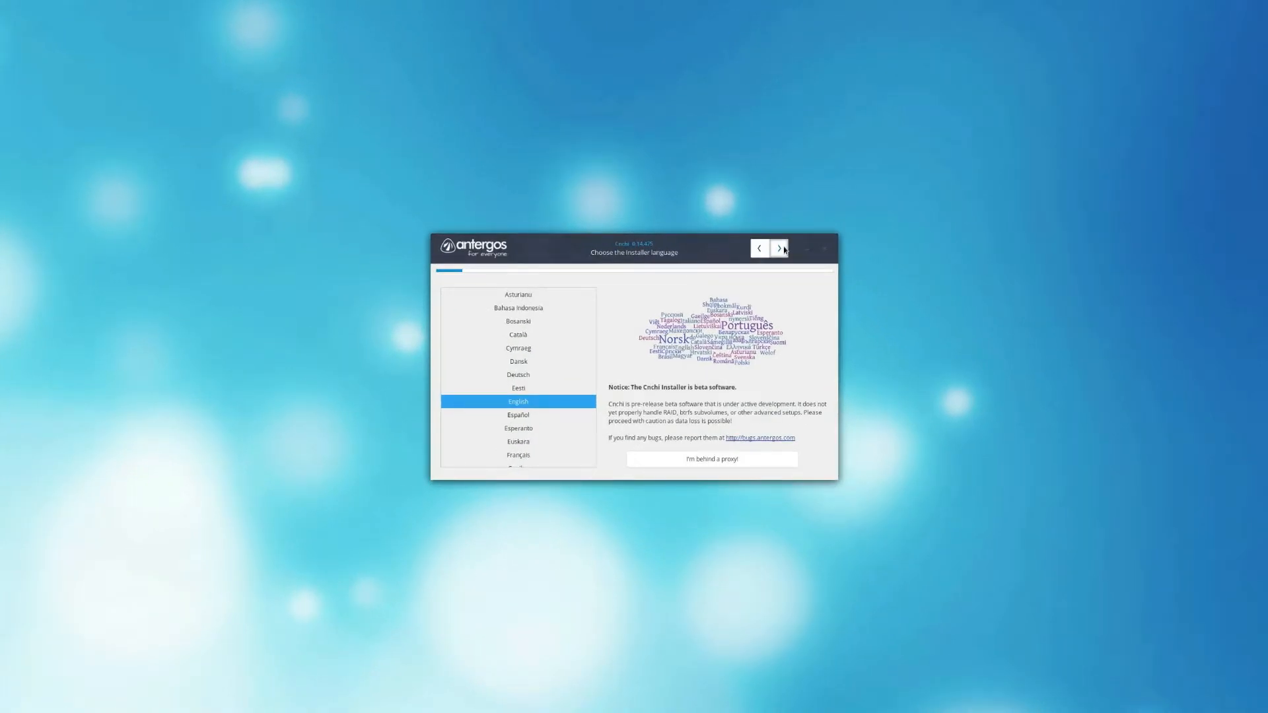
{"action": "left_click", "coordinate": [782, 249]}
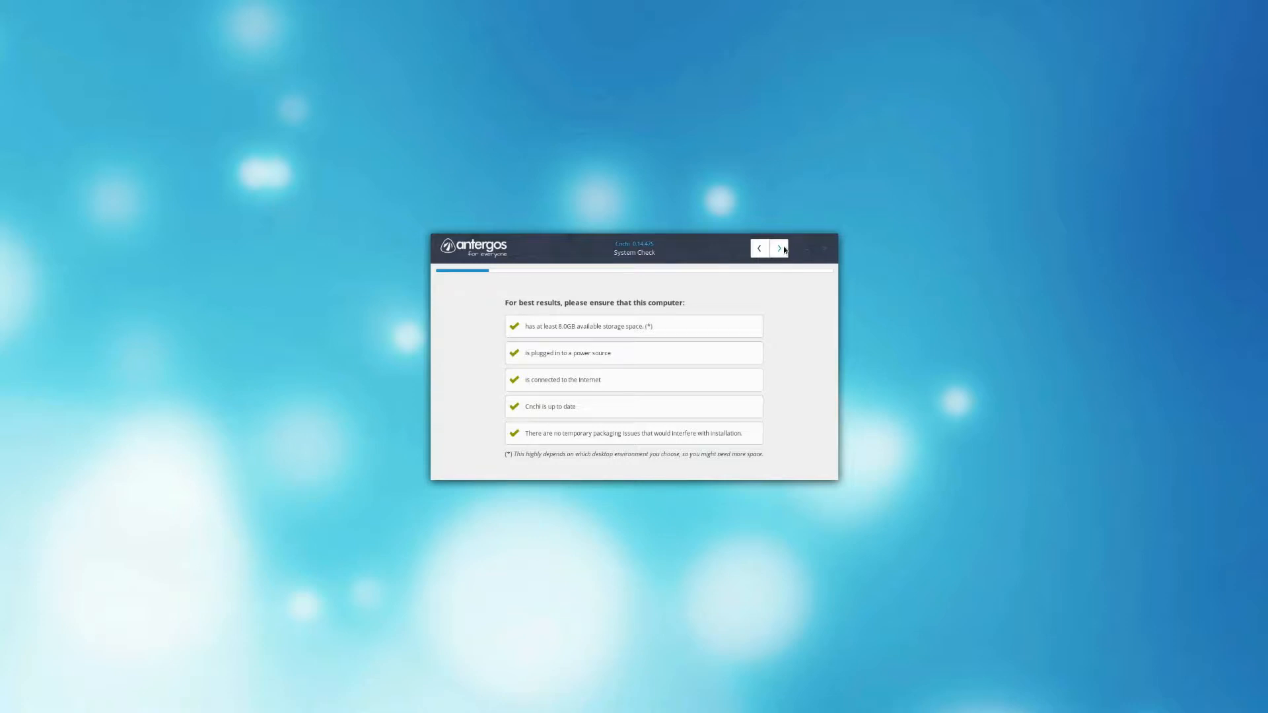
{"action": "left_click", "coordinate": [783, 249]}
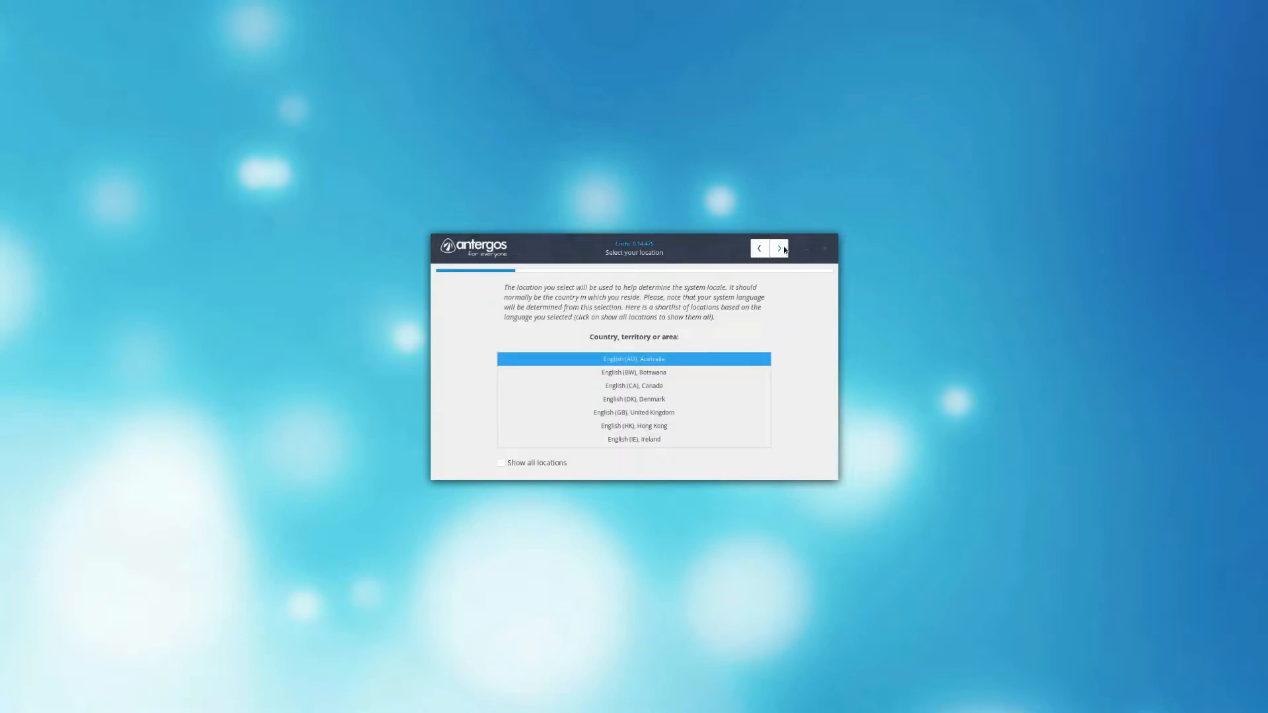
Step: Set the installation location to English (US), United States
{"action": "scroll", "coordinate": [738, 394], "scroll_direction": "down", "scroll_amount": 3}
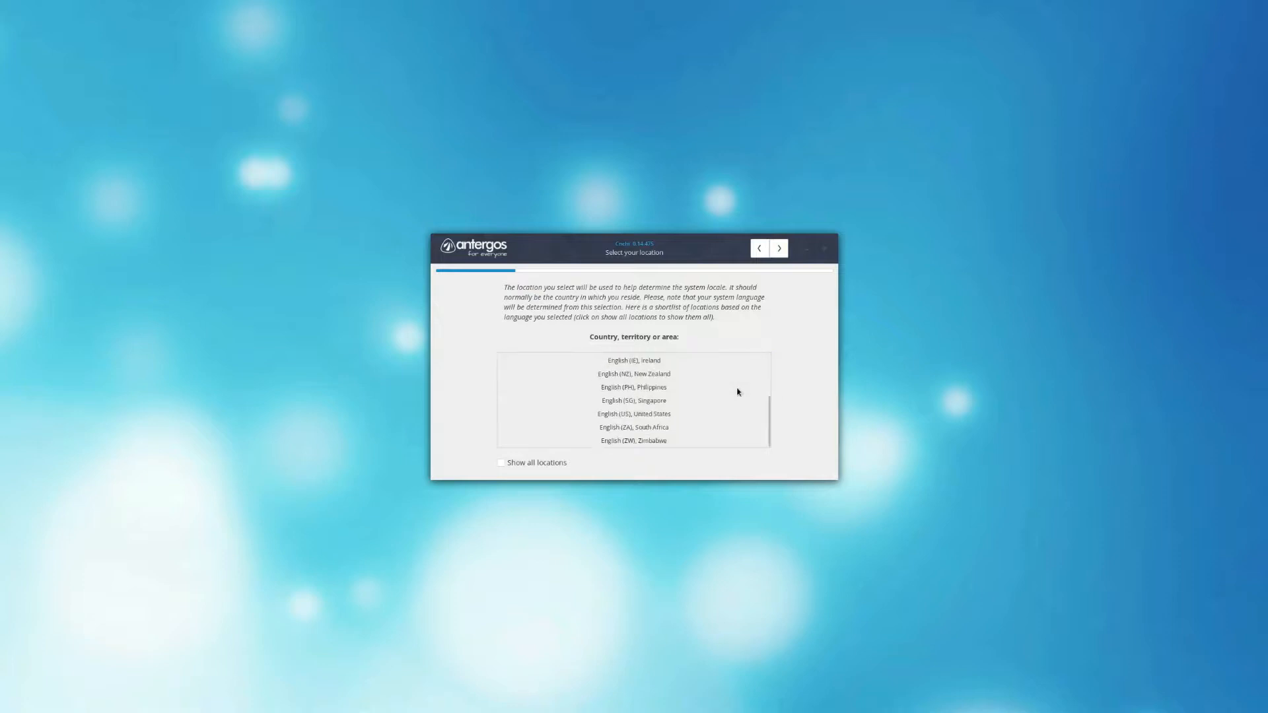
{"action": "left_click", "coordinate": [675, 415]}
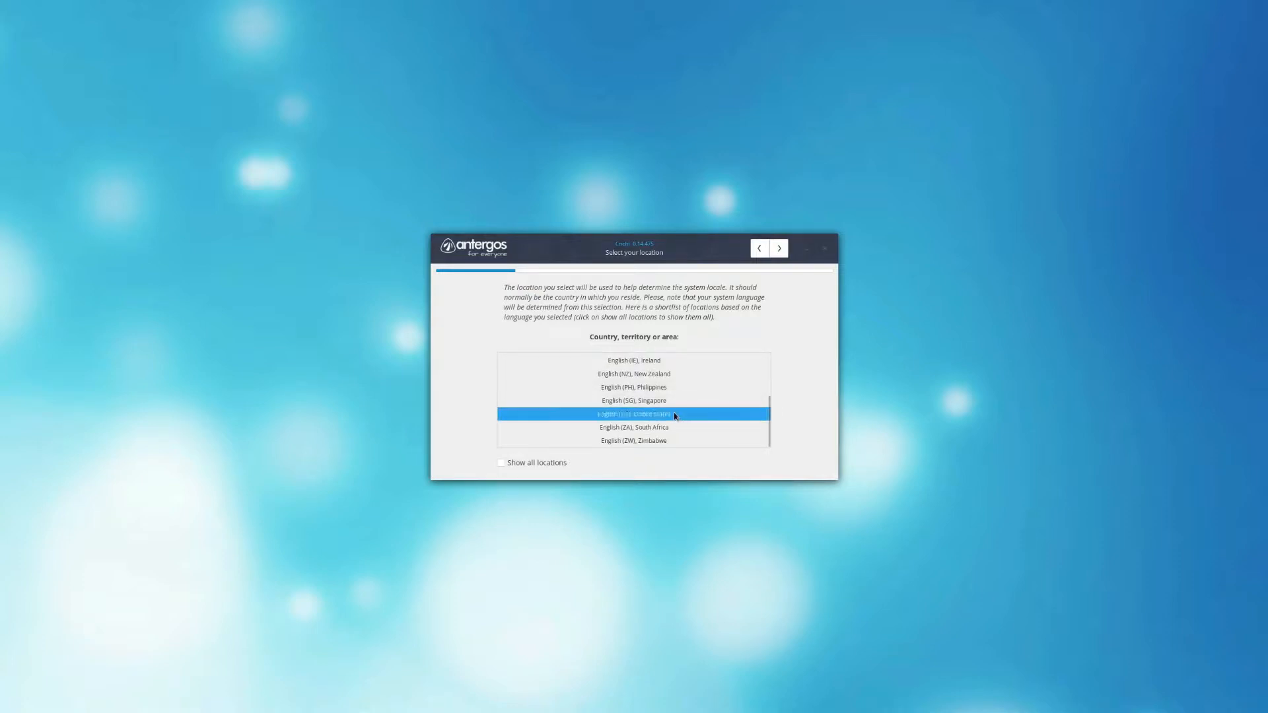
{"action": "left_click", "coordinate": [780, 249]}
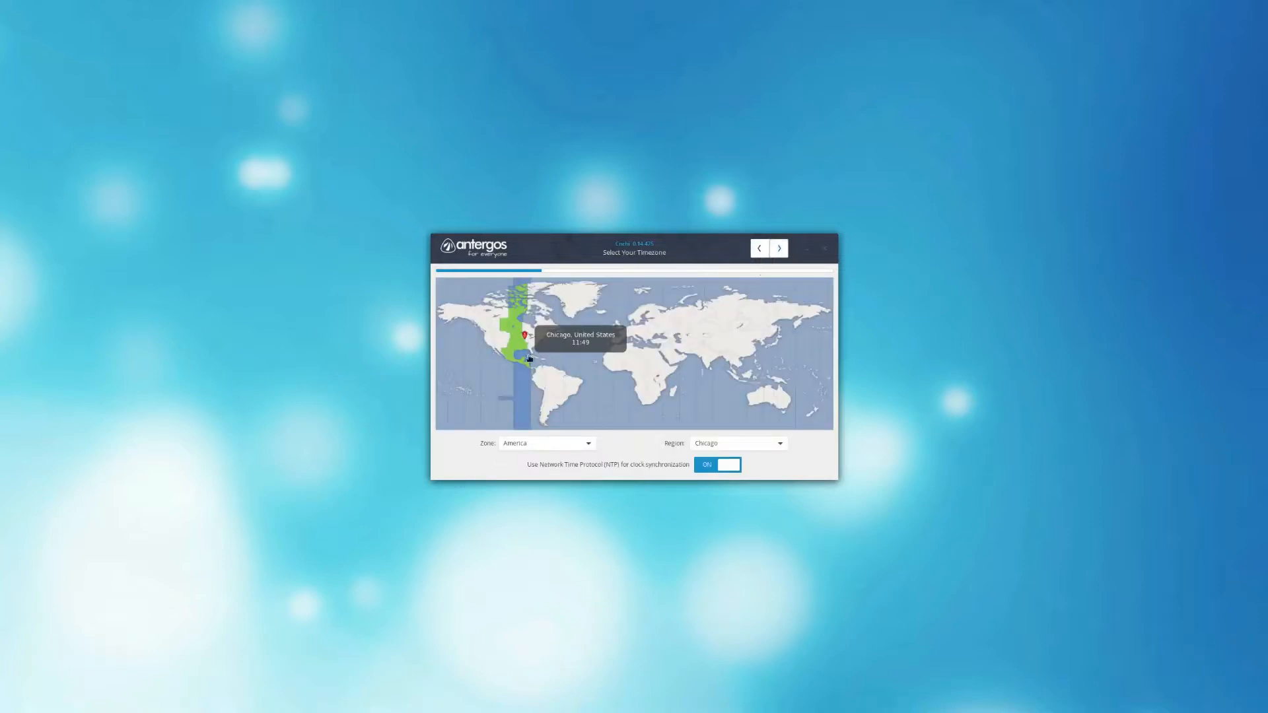
Step: Set the timezone to America/Los_Angeles and accept the English (US) keyboard layout
{"action": "left_click", "coordinate": [488, 342]}
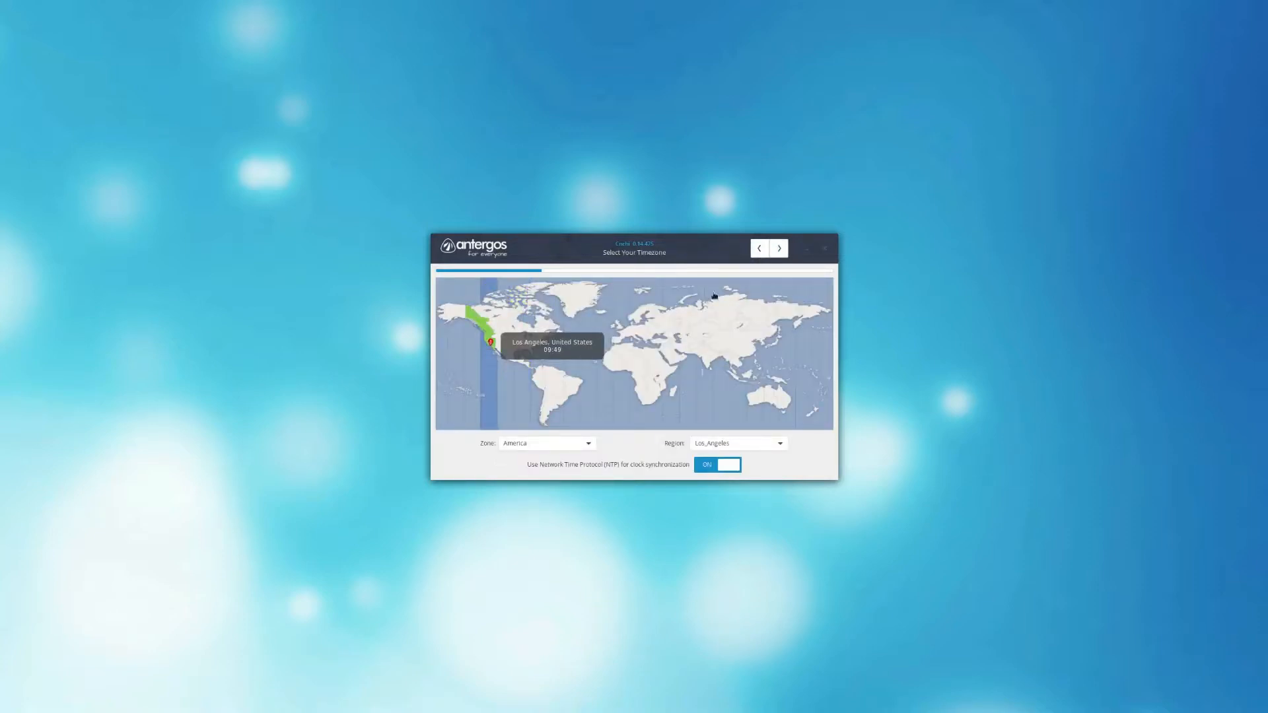
{"action": "left_click", "coordinate": [779, 250]}
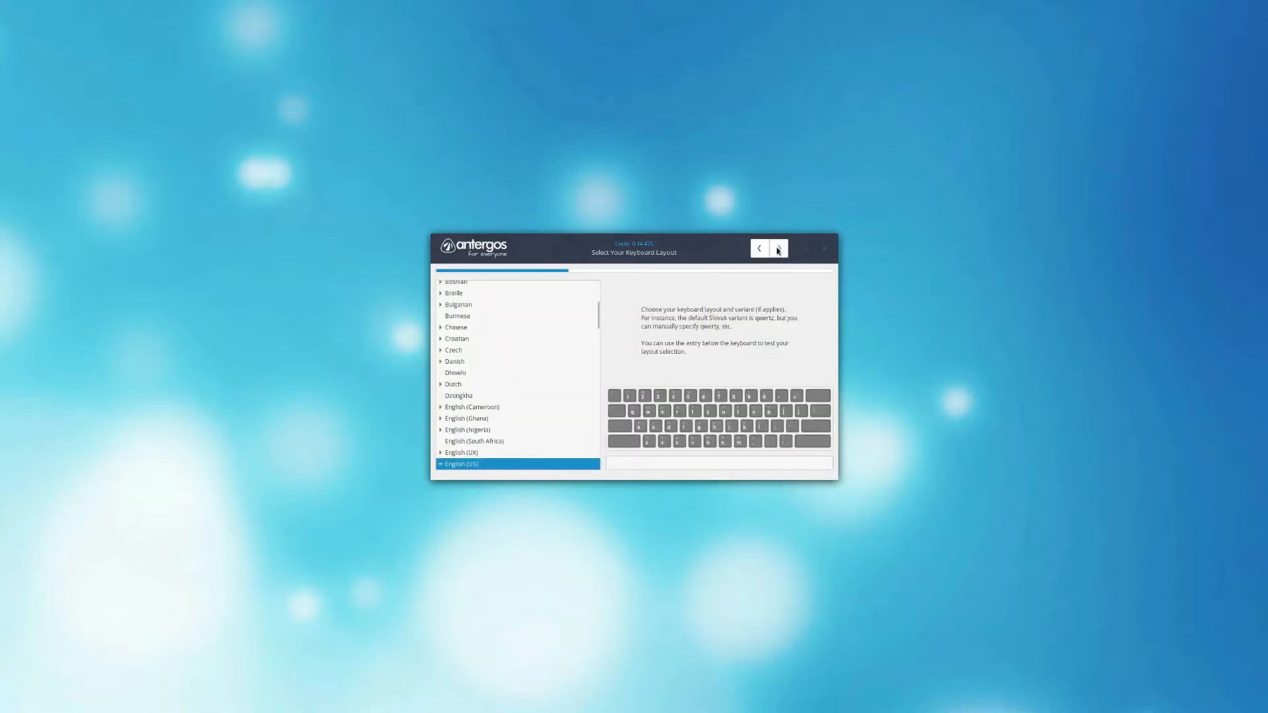
{"action": "left_click", "coordinate": [778, 249]}
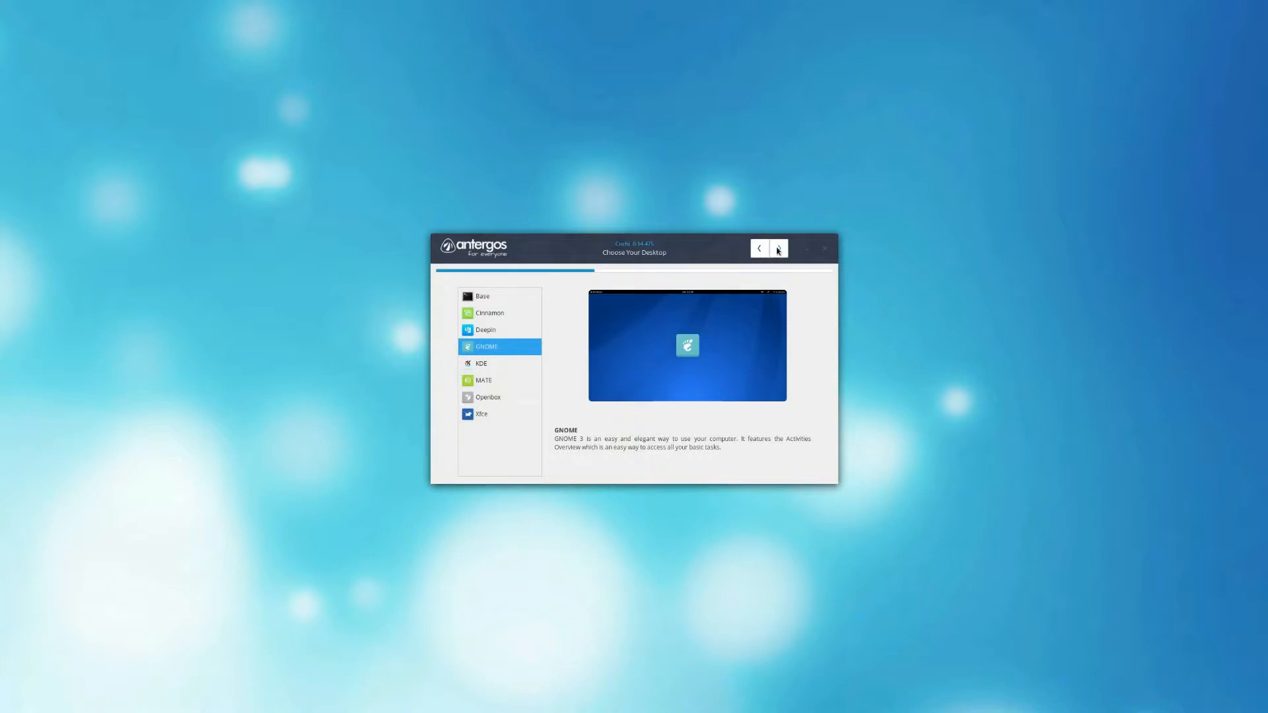
Step: Choose KDE as the desktop environment and show the advanced features in its feature selection
{"action": "left_click", "coordinate": [510, 367]}
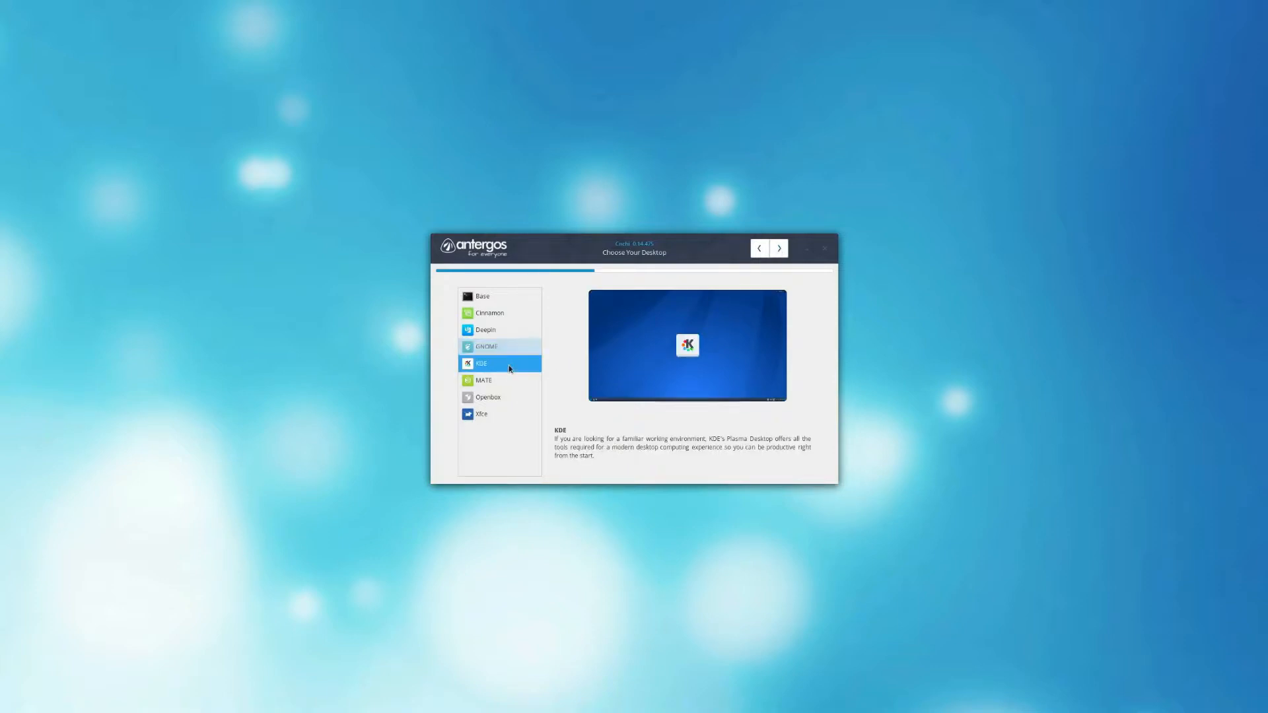
{"action": "left_click", "coordinate": [779, 249]}
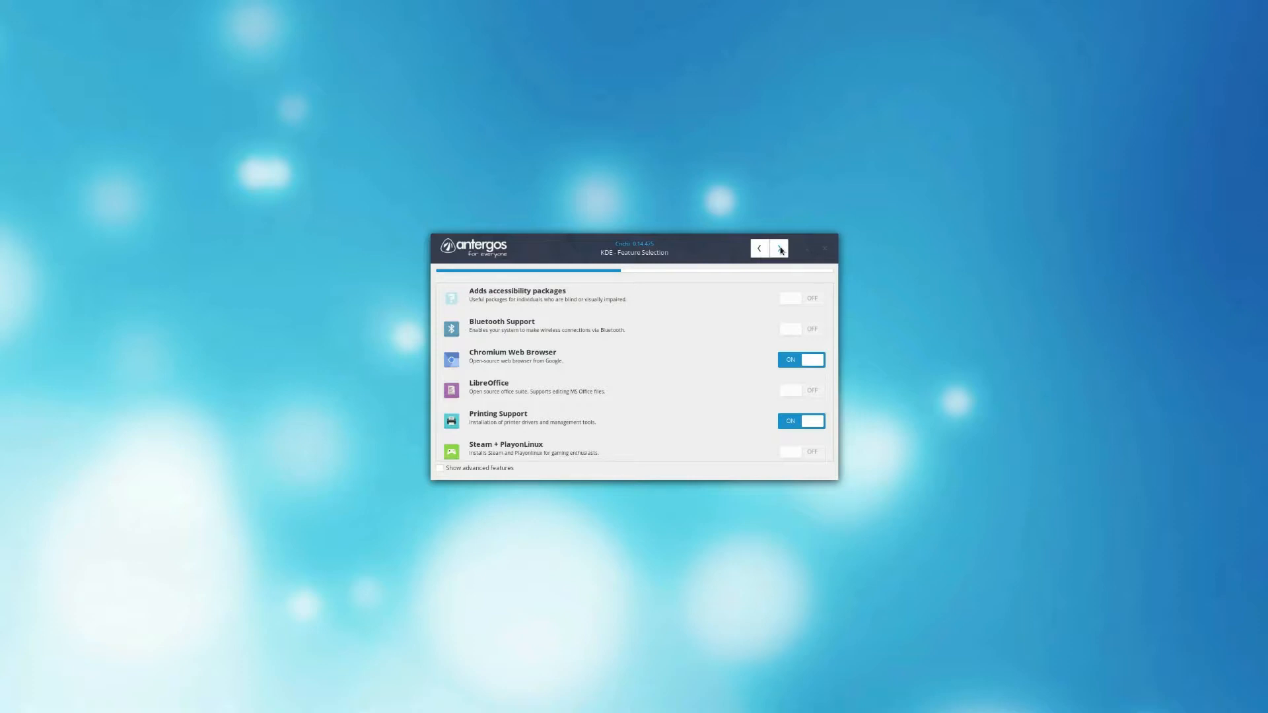
{"action": "left_click", "coordinate": [439, 468]}
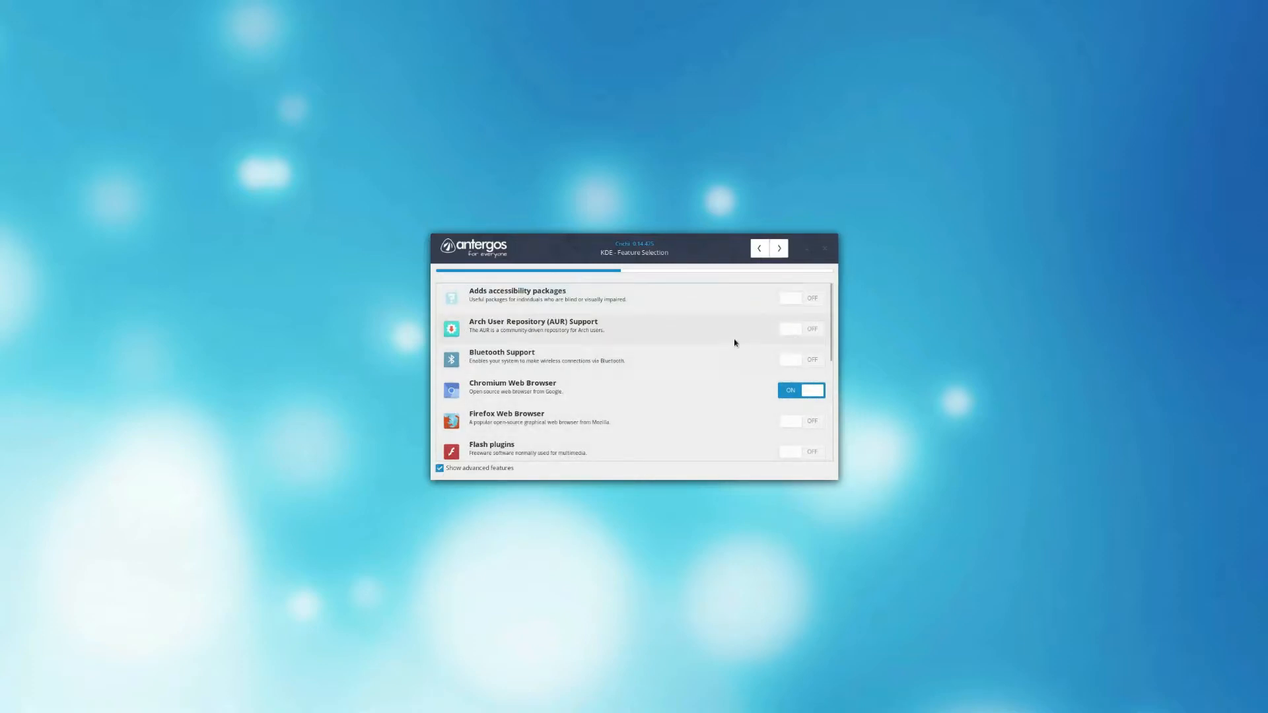
Step: Enable Arch User Repository (AUR) Support, Bluetooth Support and Flash plugins, and disable the Chromium Web Browser
{"action": "left_click", "coordinate": [808, 329]}
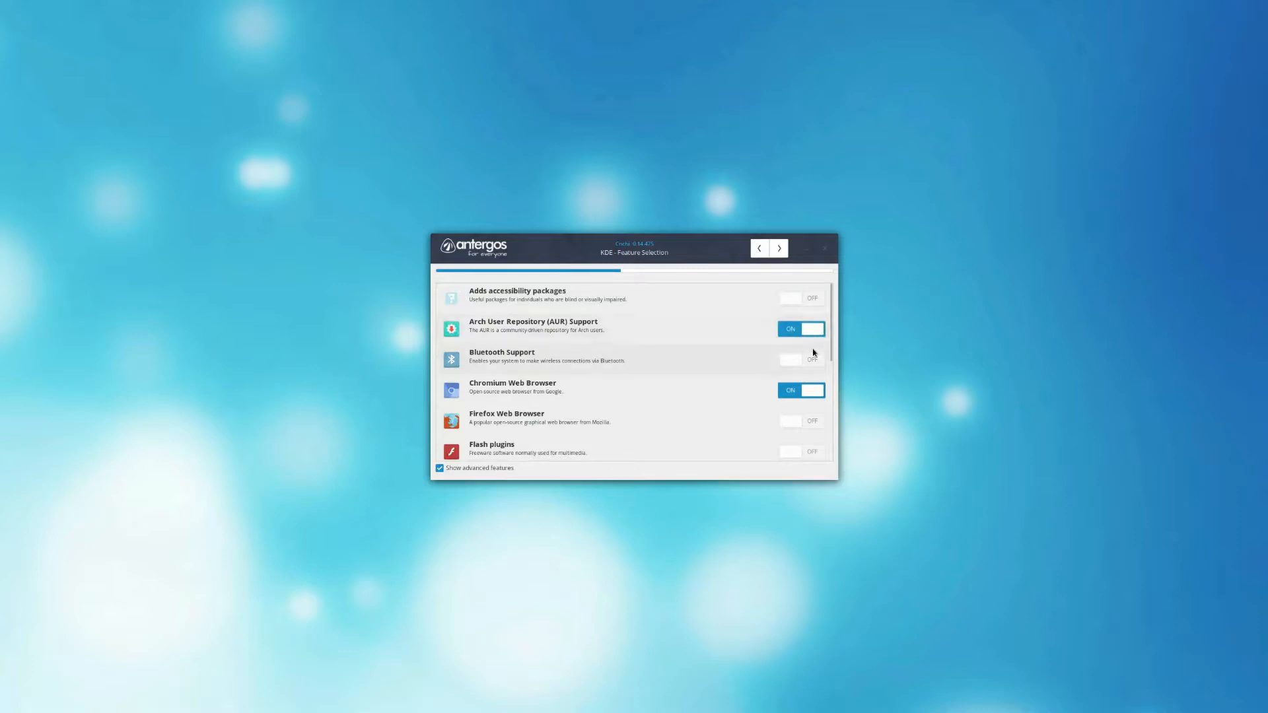
{"action": "left_click", "coordinate": [807, 362]}
{"action": "left_click", "coordinate": [806, 391]}
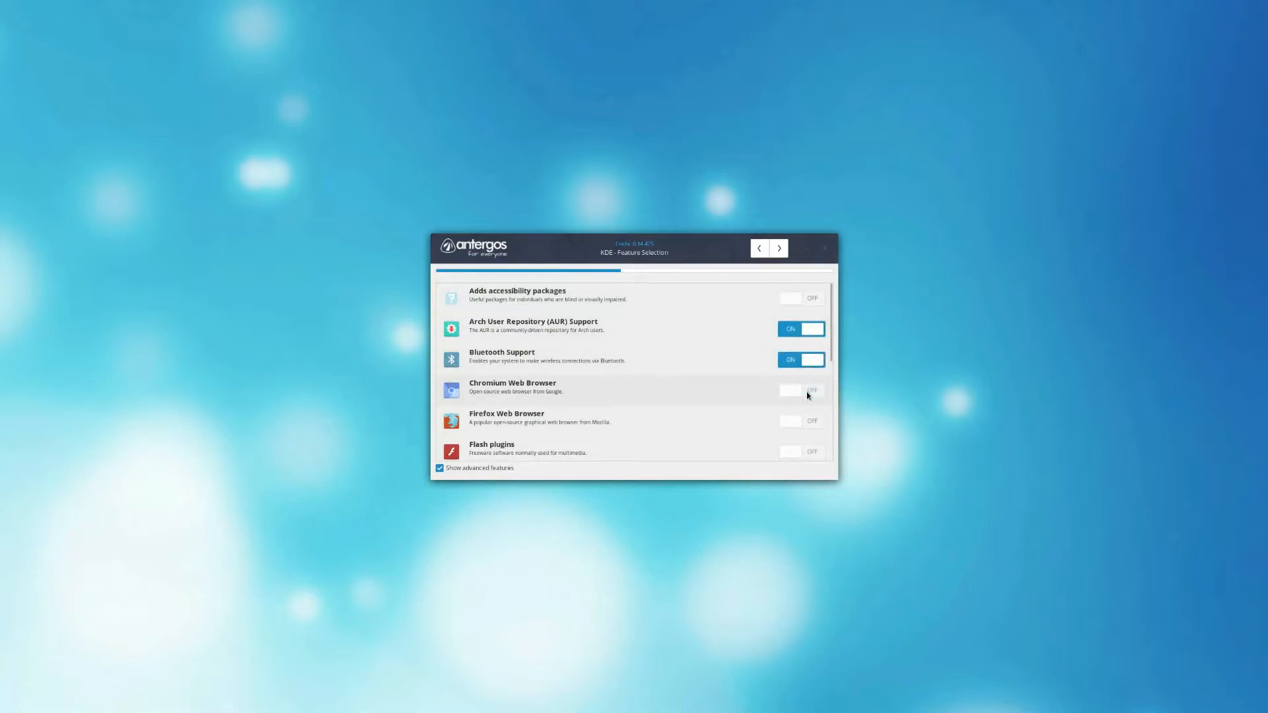
{"action": "left_click", "coordinate": [814, 451]}
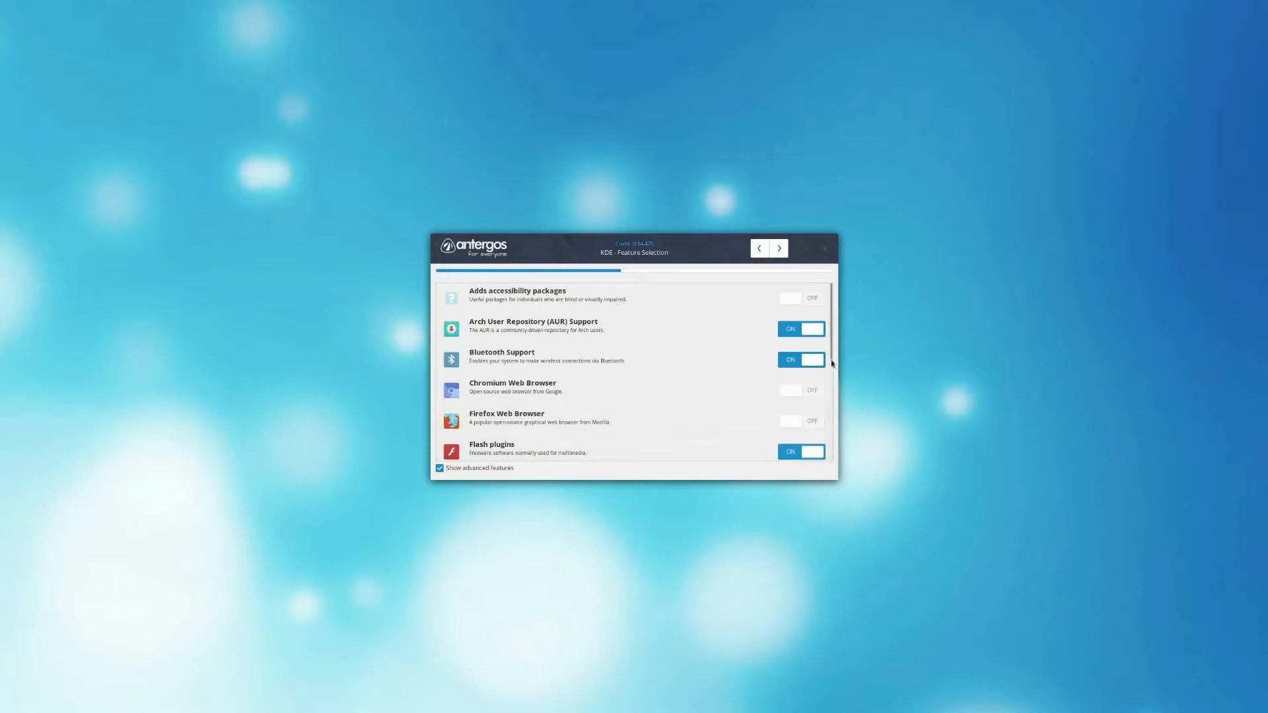
Step: Enable SSH Service and Uncomplicated Firewall, then accept the feature selection and its firewall and AUR notices
{"action": "left_click_drag", "start_coordinate": [832, 344], "coordinate": [838, 433]}
{"action": "left_click", "coordinate": [790, 370]}
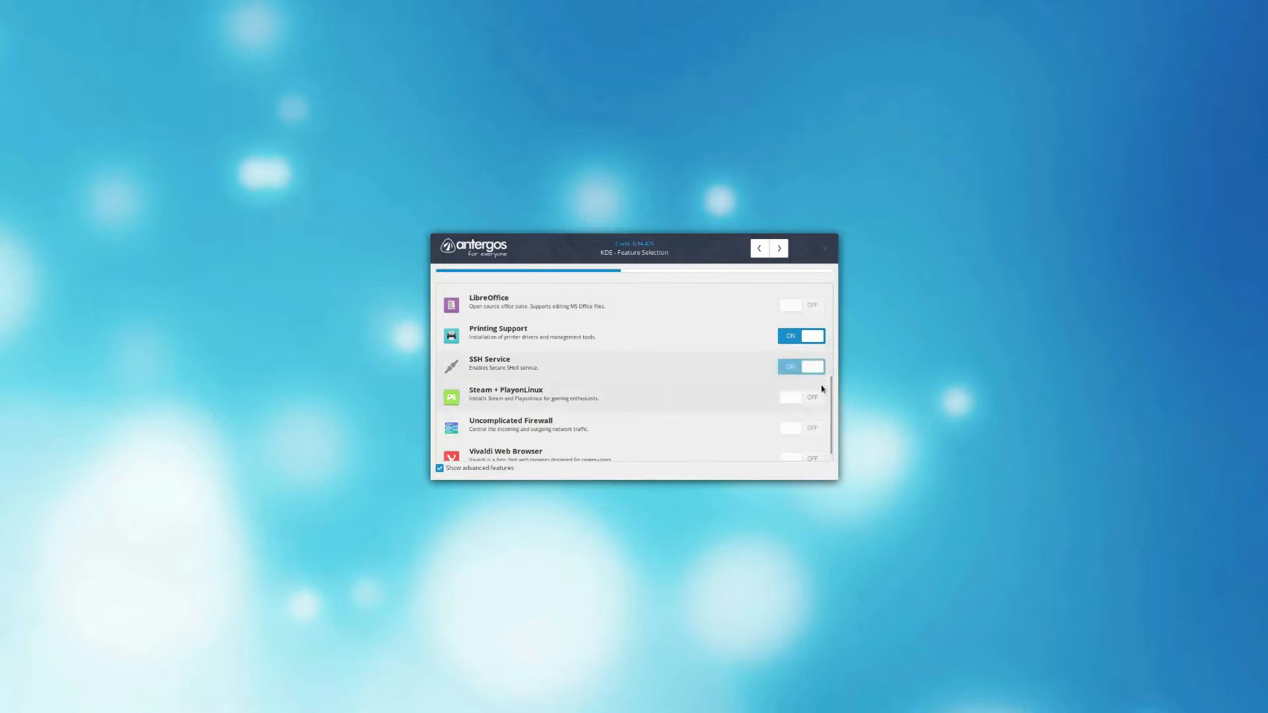
{"action": "left_click_drag", "start_coordinate": [832, 396], "coordinate": [834, 418]}
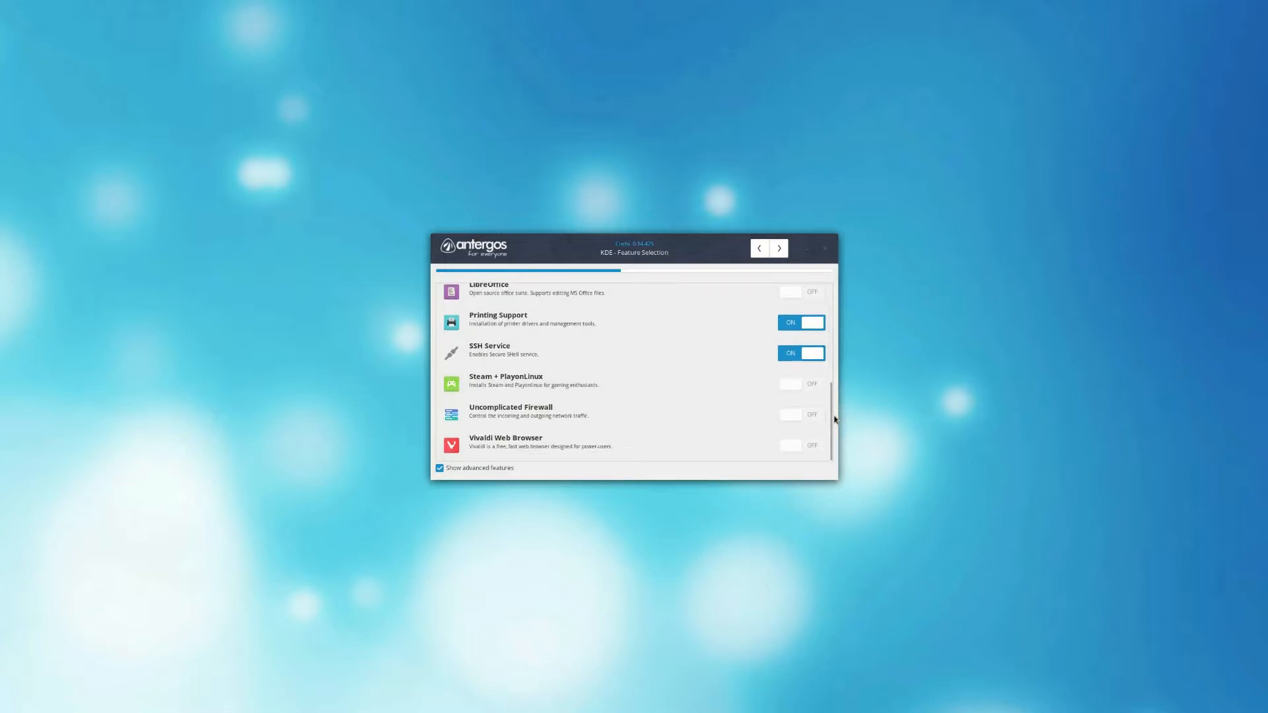
{"action": "left_click", "coordinate": [812, 415]}
{"action": "left_click", "coordinate": [780, 250]}
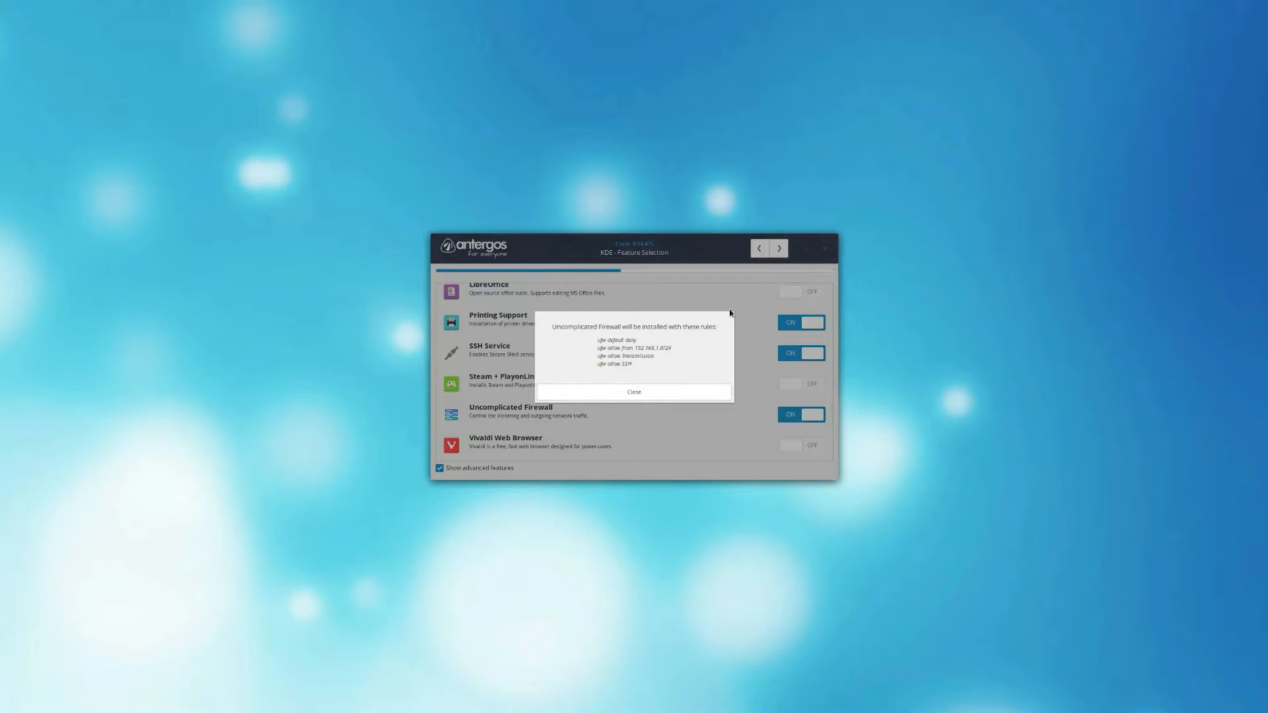
{"action": "left_click", "coordinate": [656, 398]}
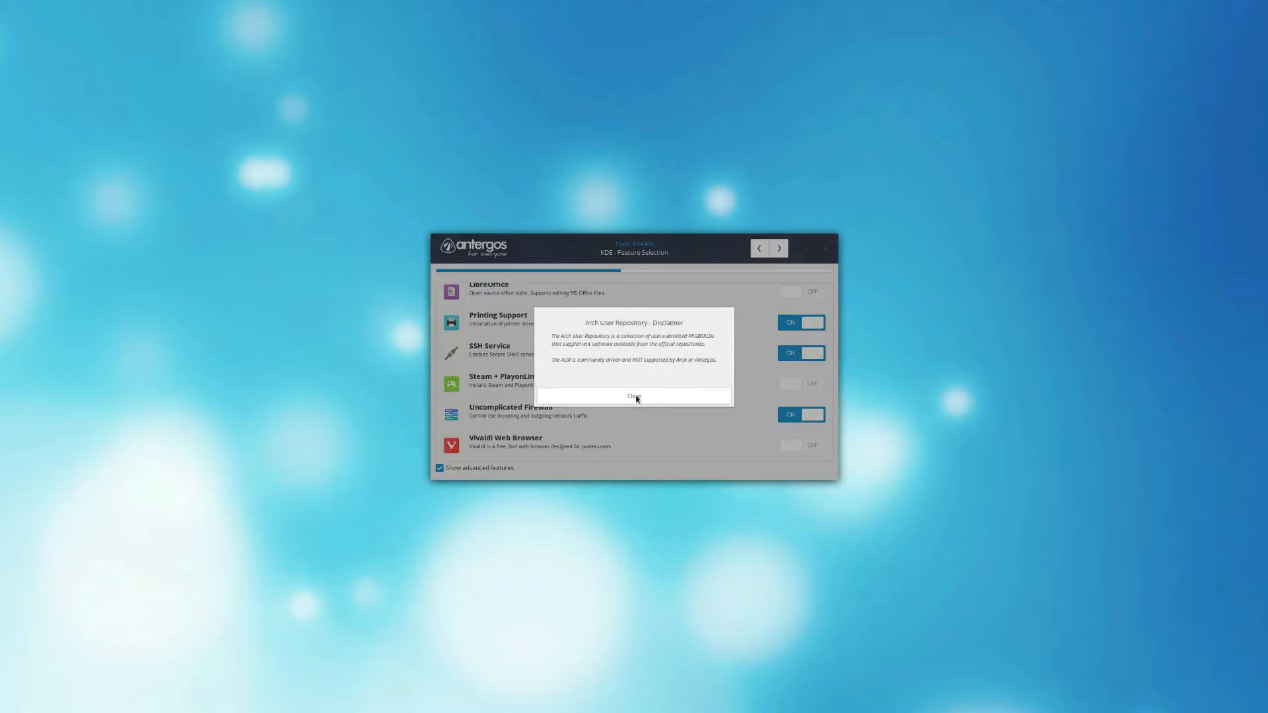
{"action": "left_click", "coordinate": [636, 397]}
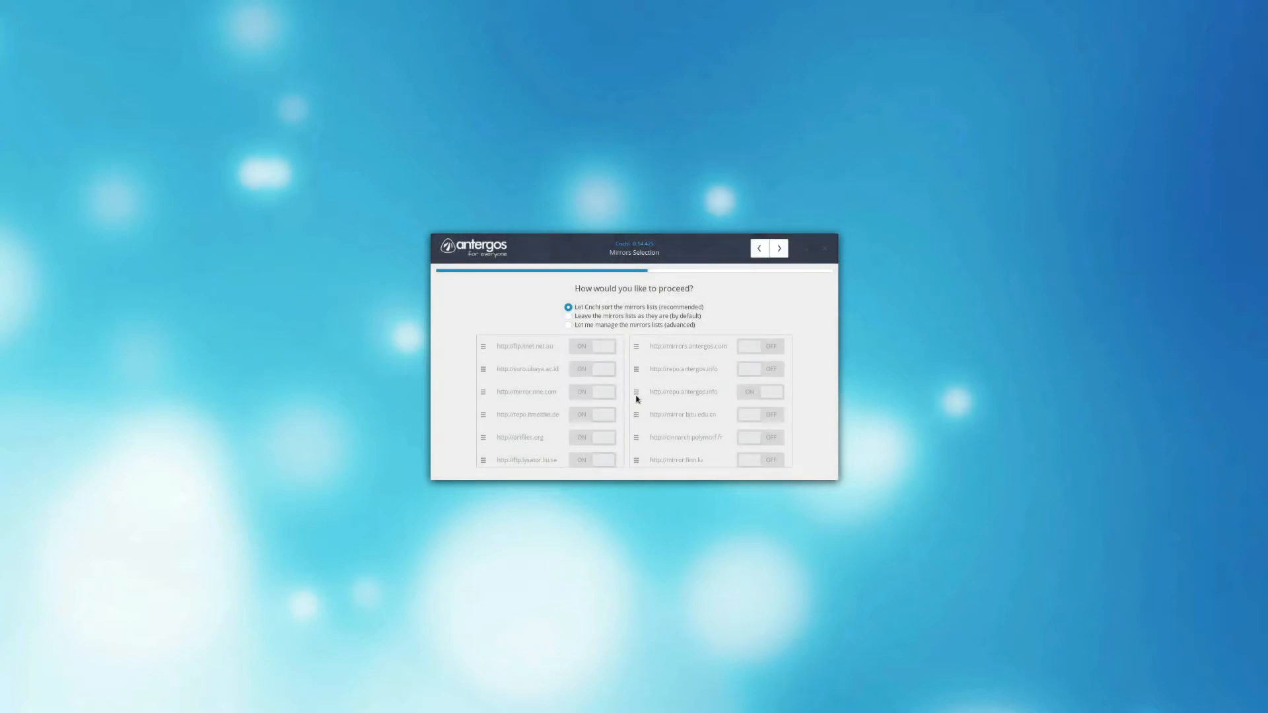
Step: Let Cnchi sort the mirror lists and choose an encrypted installation that erases the disk
{"action": "left_click", "coordinate": [780, 248]}
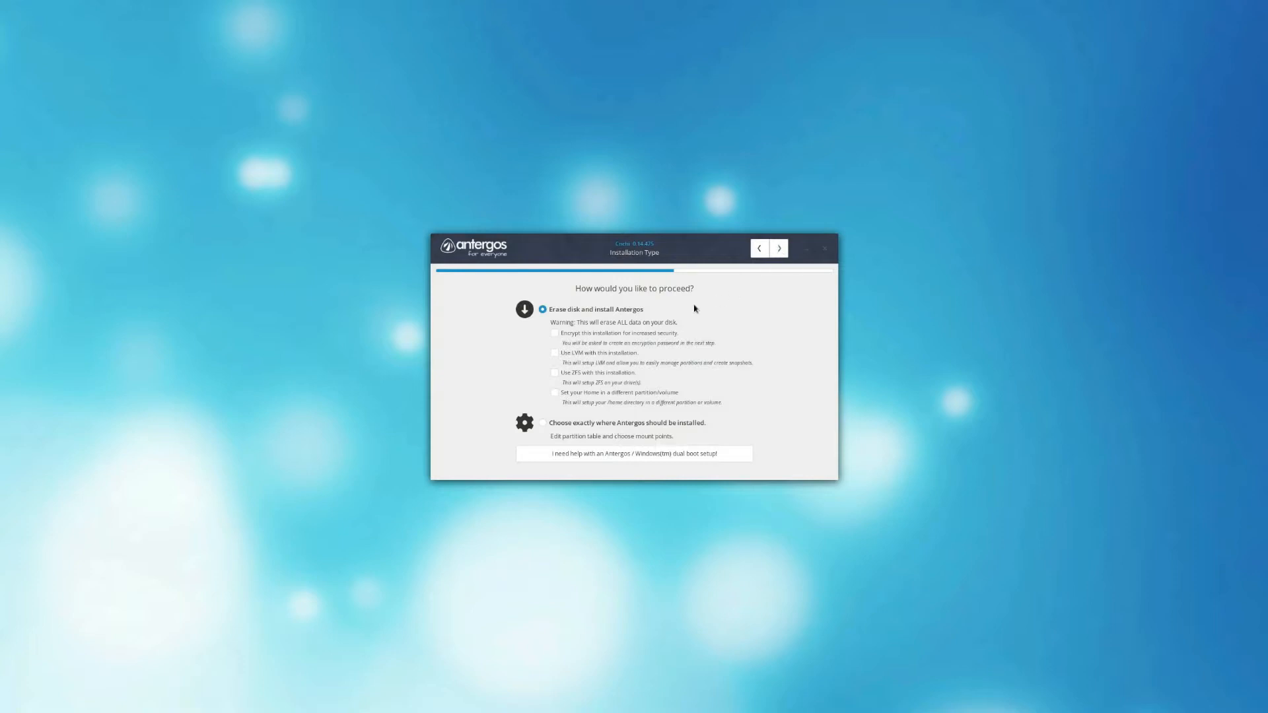
{"action": "left_click", "coordinate": [555, 334]}
{"action": "left_click", "coordinate": [554, 353]}
{"action": "left_click", "coordinate": [780, 249]}
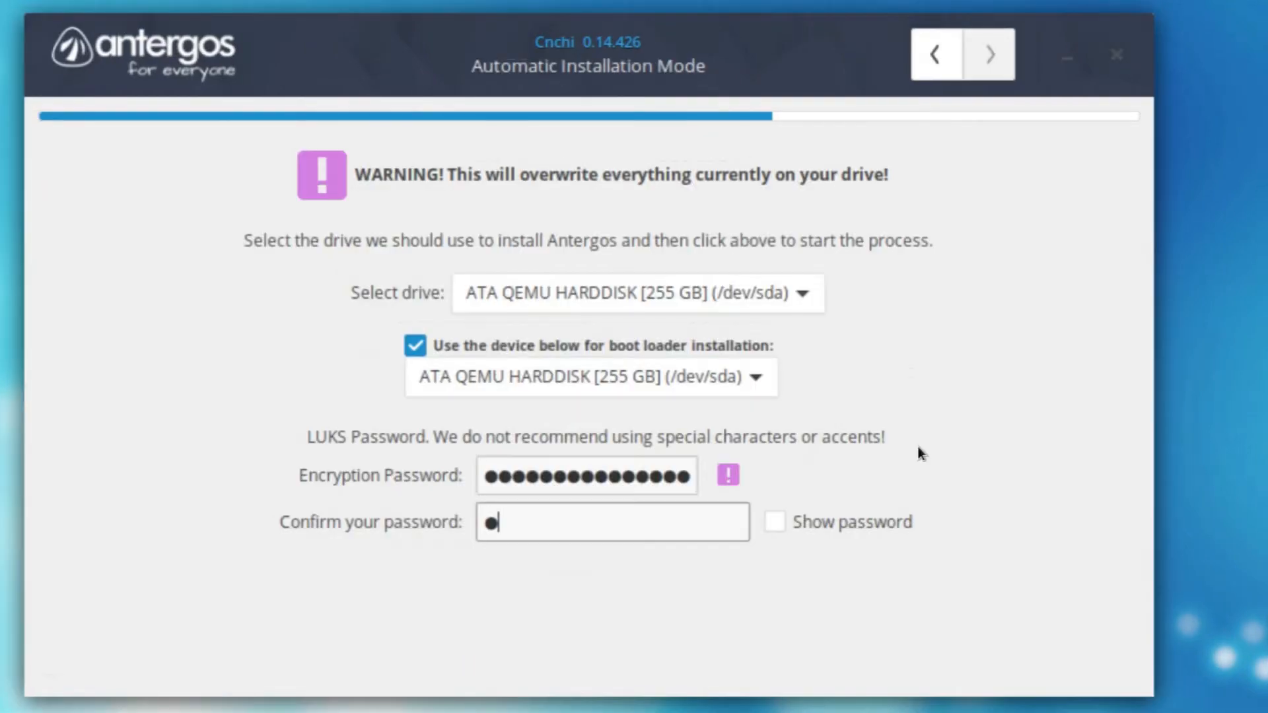
Step: Enter and confirm the LUKS encryption password, keeping /dev/sda as the installation and boot loader drive
{"action": "type", "text": "aaaaaaaaaa"}
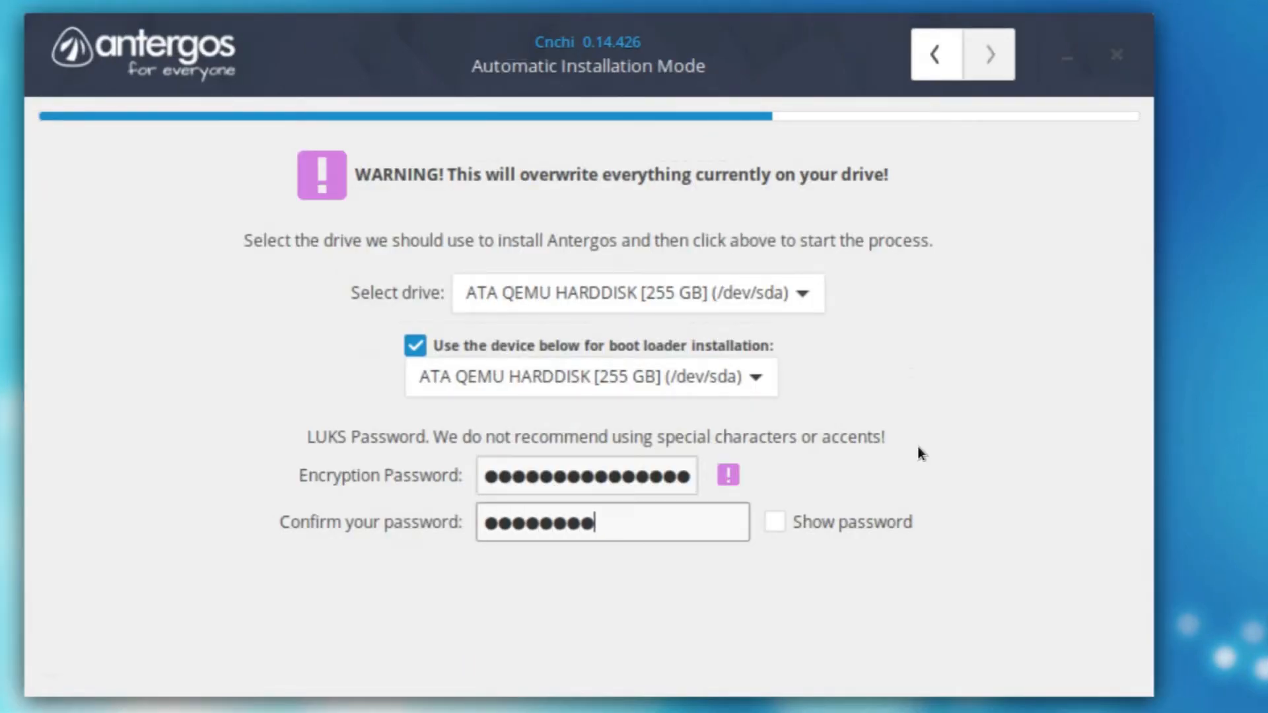
{"action": "type", "text": "aaaaaaaaa"}
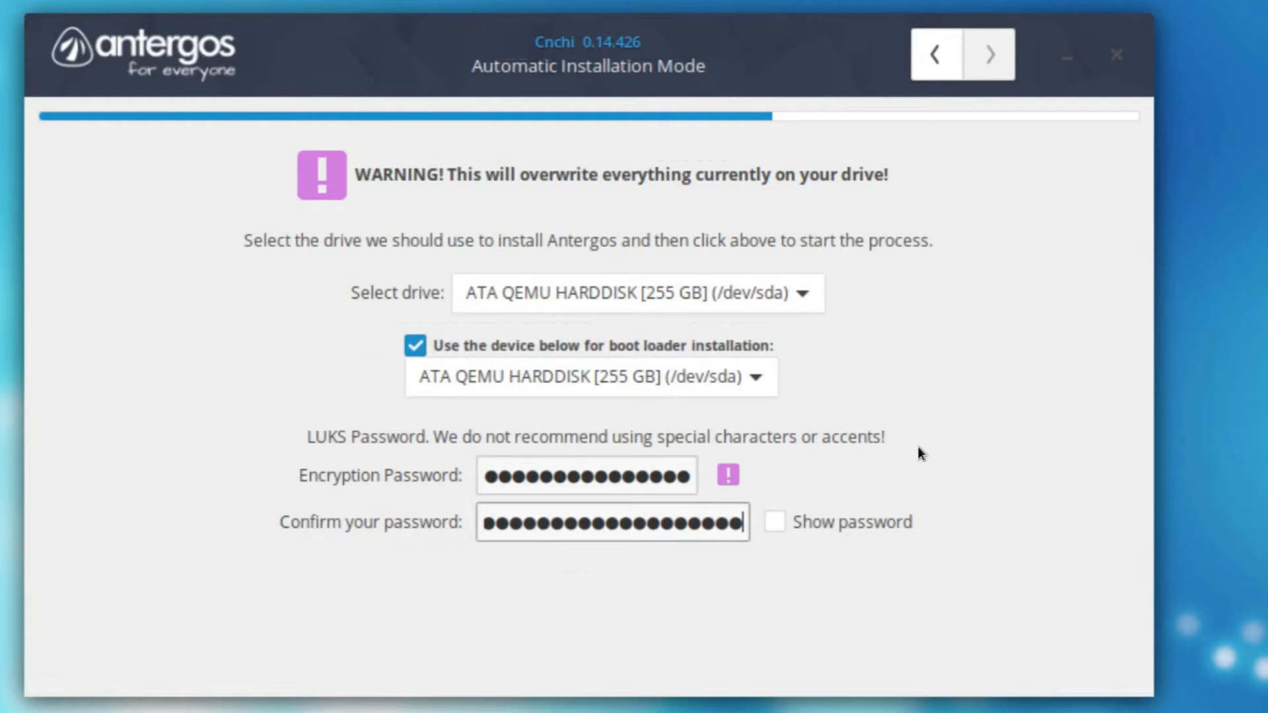
{"action": "type", "text": "a"}
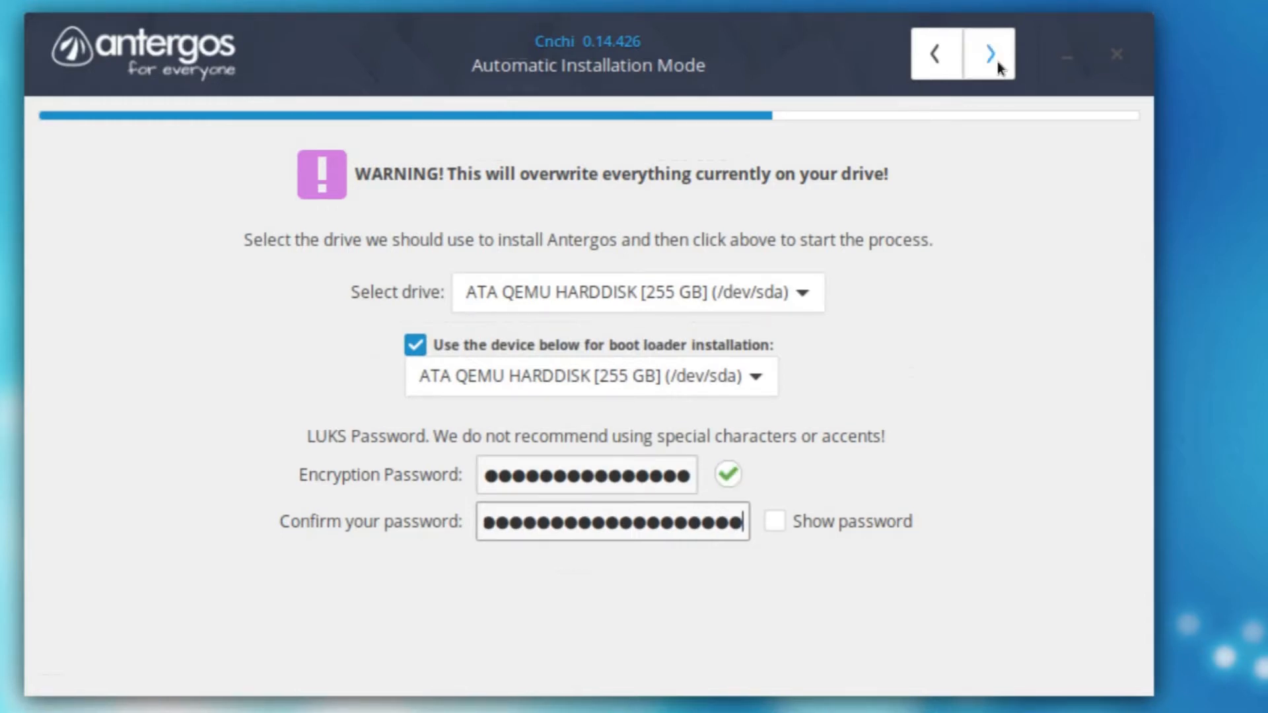
{"action": "left_click", "coordinate": [991, 53]}
Step: Review the installation summary's features and partitions, and confirm starting the installation
{"action": "scroll", "coordinate": [1144, 341], "scroll_direction": "down", "scroll_amount": 3}
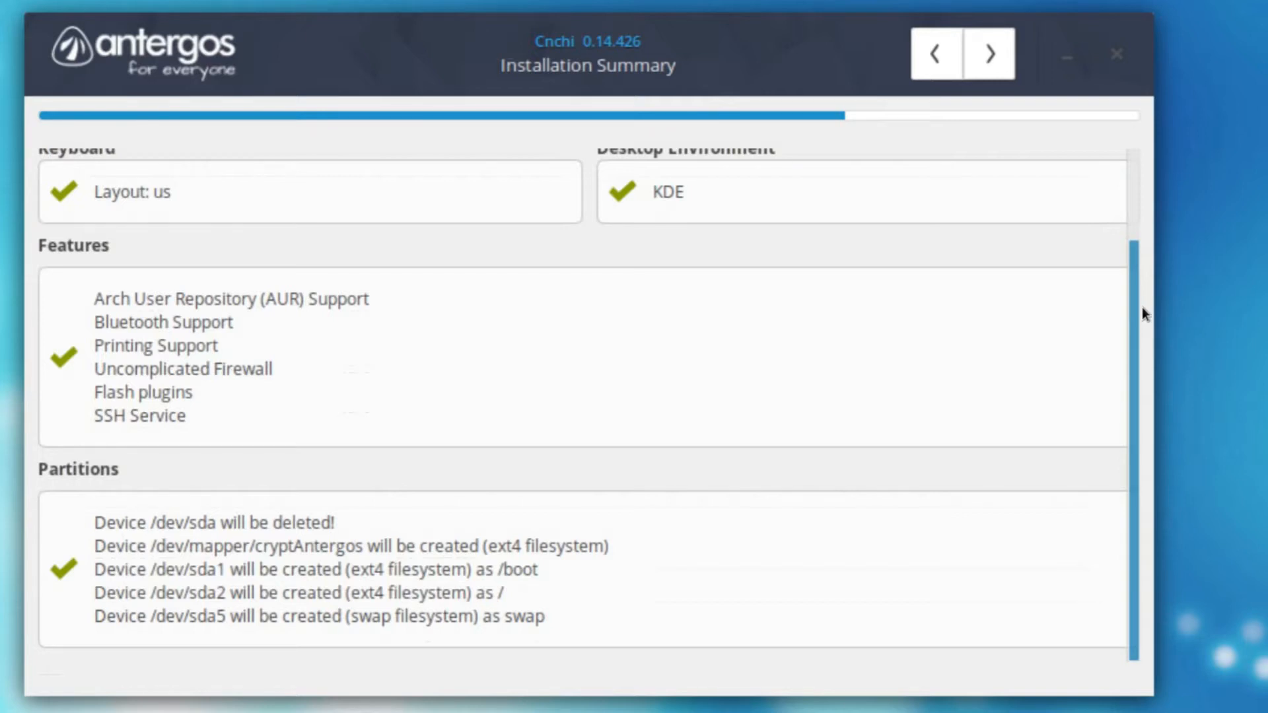
{"action": "scroll", "coordinate": [1141, 284], "scroll_direction": "up", "scroll_amount": 3}
{"action": "left_click_drag", "start_coordinate": [1133, 196], "coordinate": [1129, 164]}
{"action": "left_click", "coordinate": [1006, 45]}
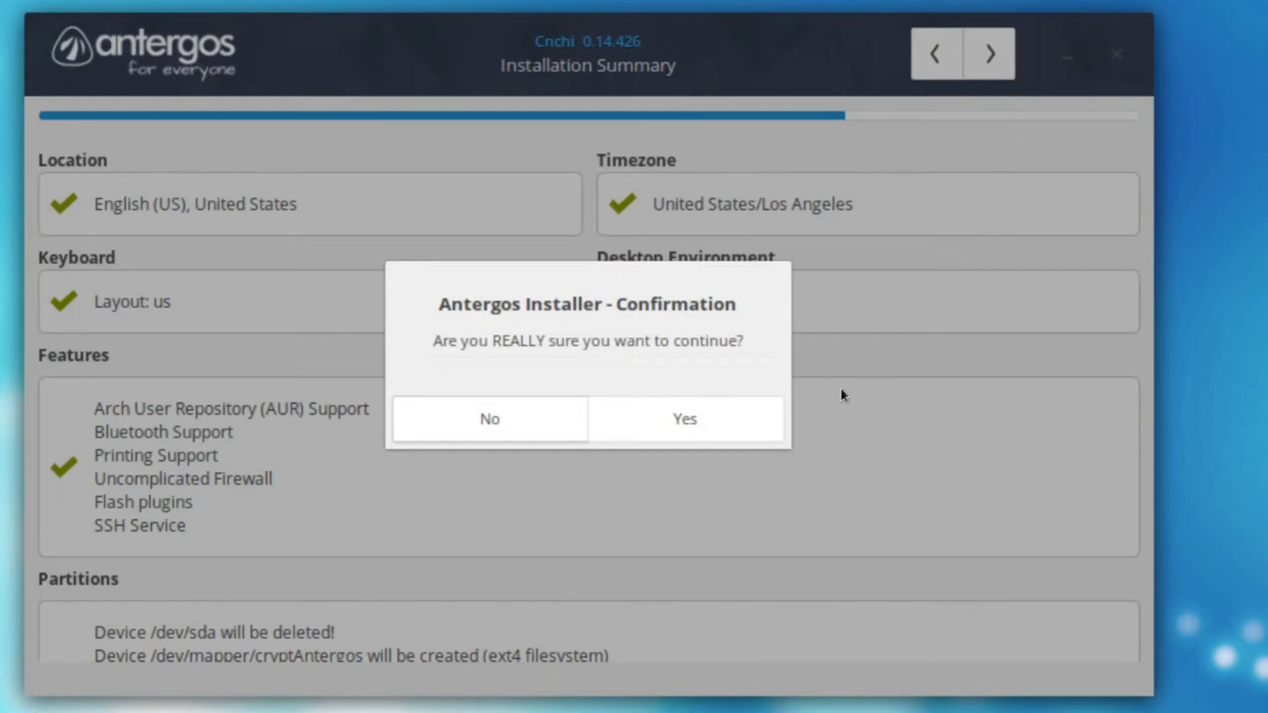
{"action": "left_click", "coordinate": [728, 425]}
Step: Create the user account with the full name, computer name AntBox, username and confirmed account password, and save it
{"action": "left_click", "coordinate": [441, 302]}
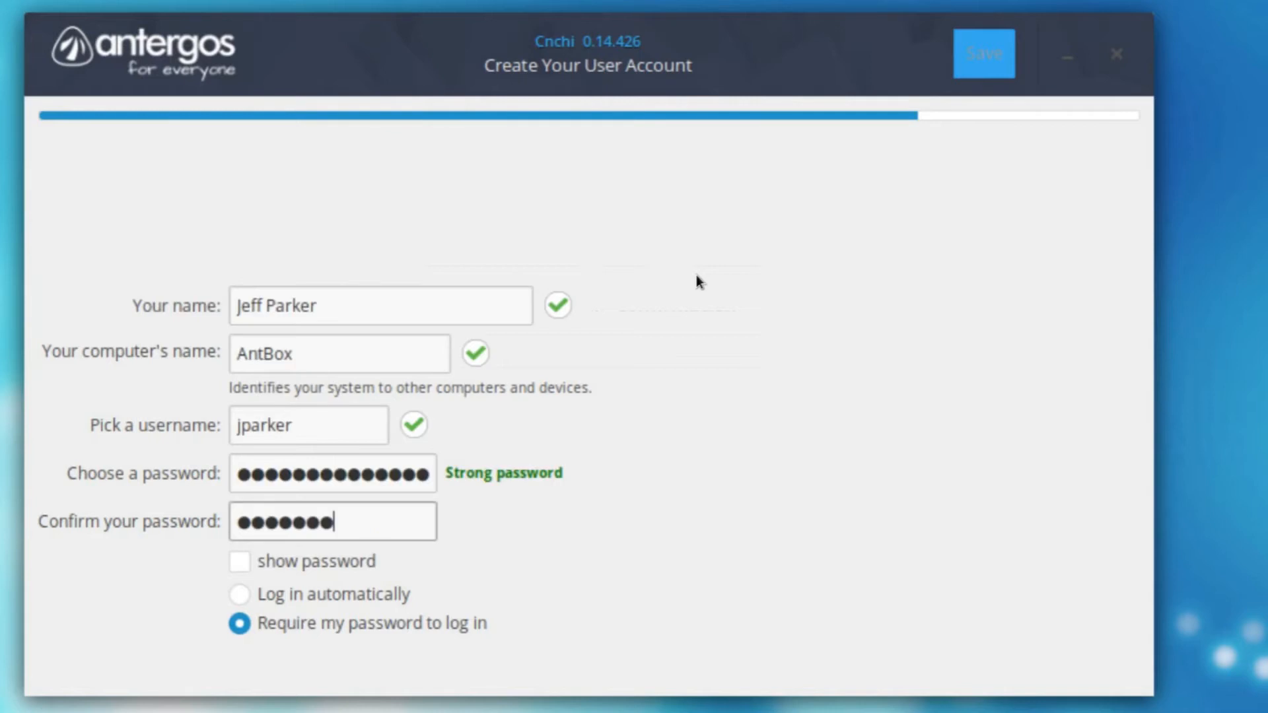
{"action": "type", "text": "********"}
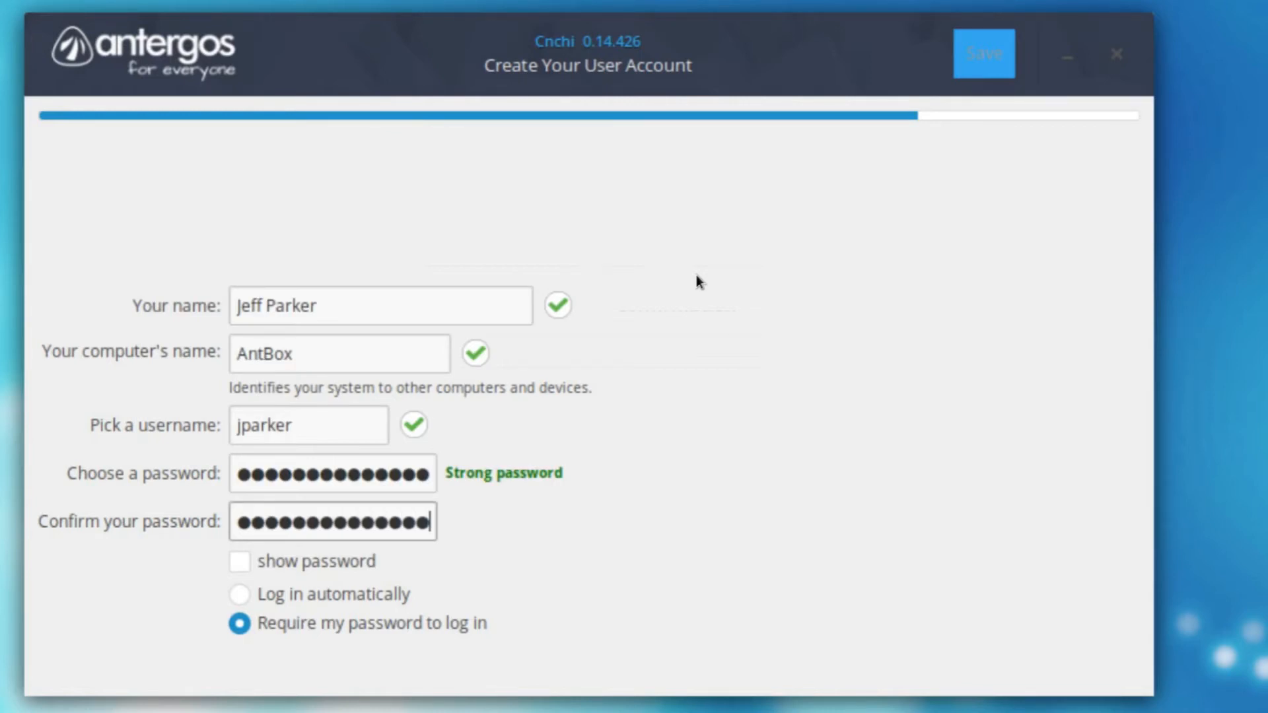
{"action": "type", "text": "*"}
{"action": "left_click", "coordinate": [993, 42]}
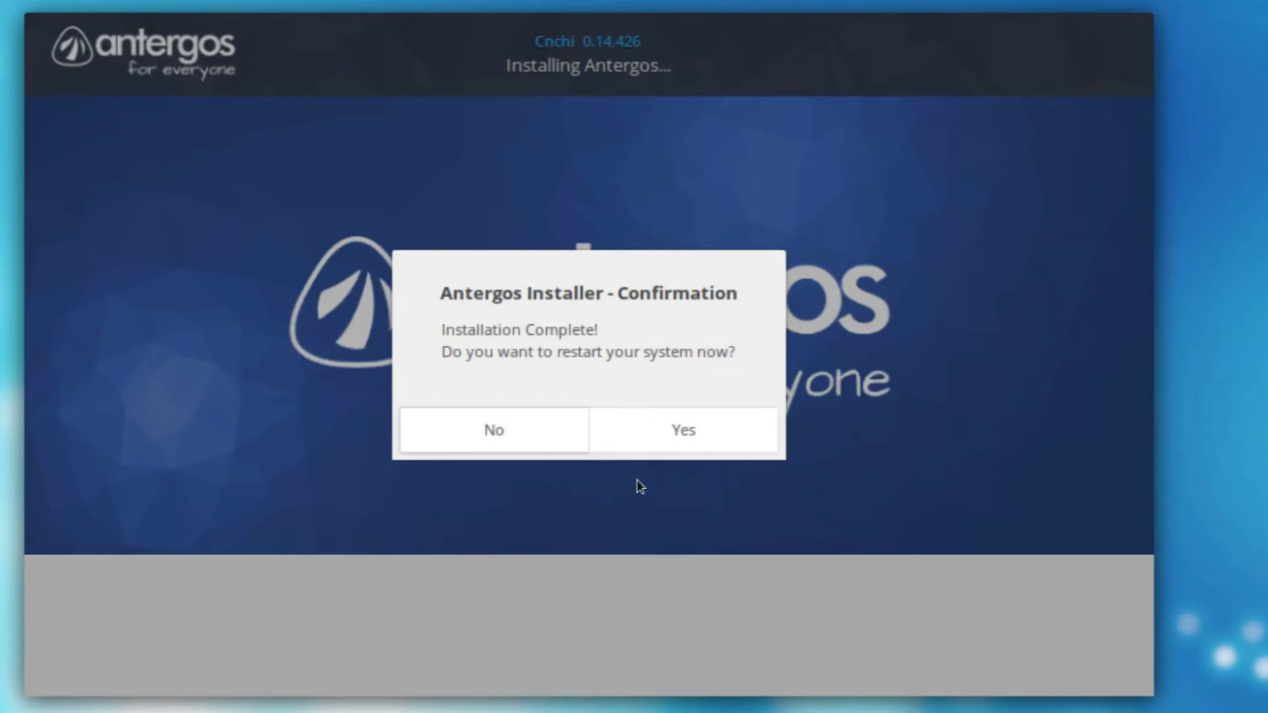
Step: Decline the installer's restart offer and open the live system's Power Off dialog
{"action": "left_click", "coordinate": [537, 442]}
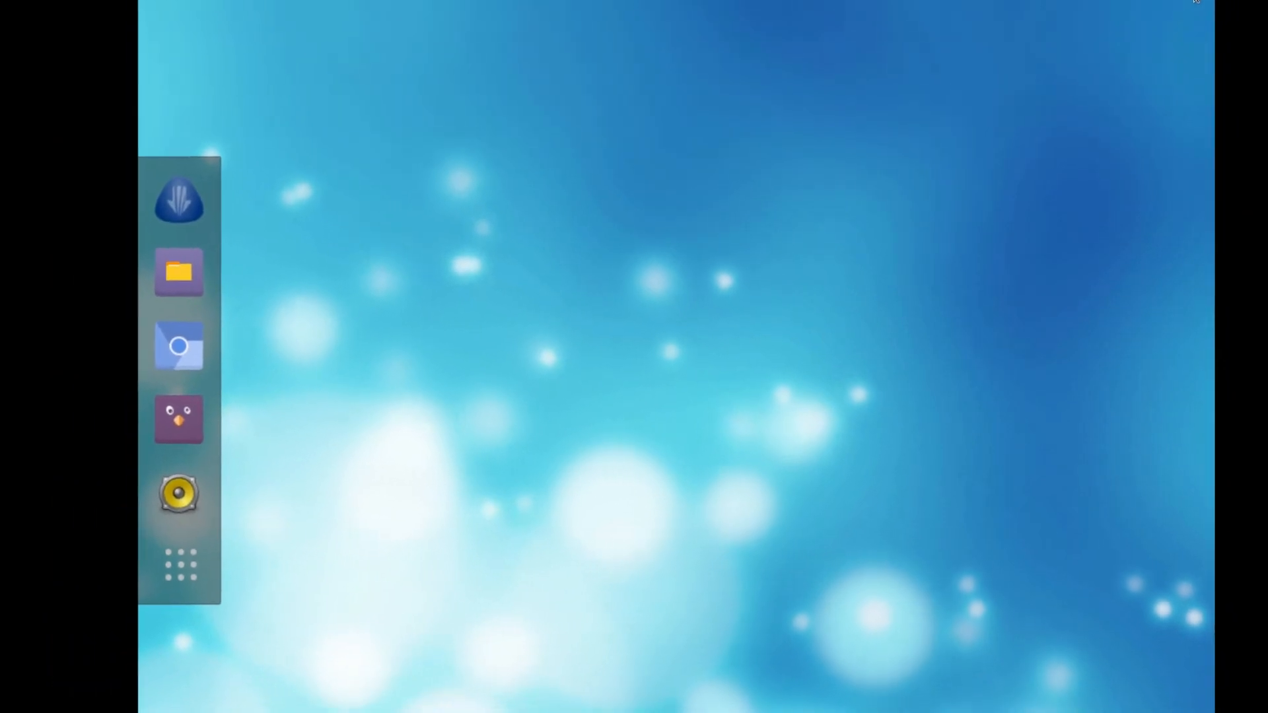
{"action": "left_click", "coordinate": [1176, 13]}
{"action": "left_click", "coordinate": [1123, 257]}
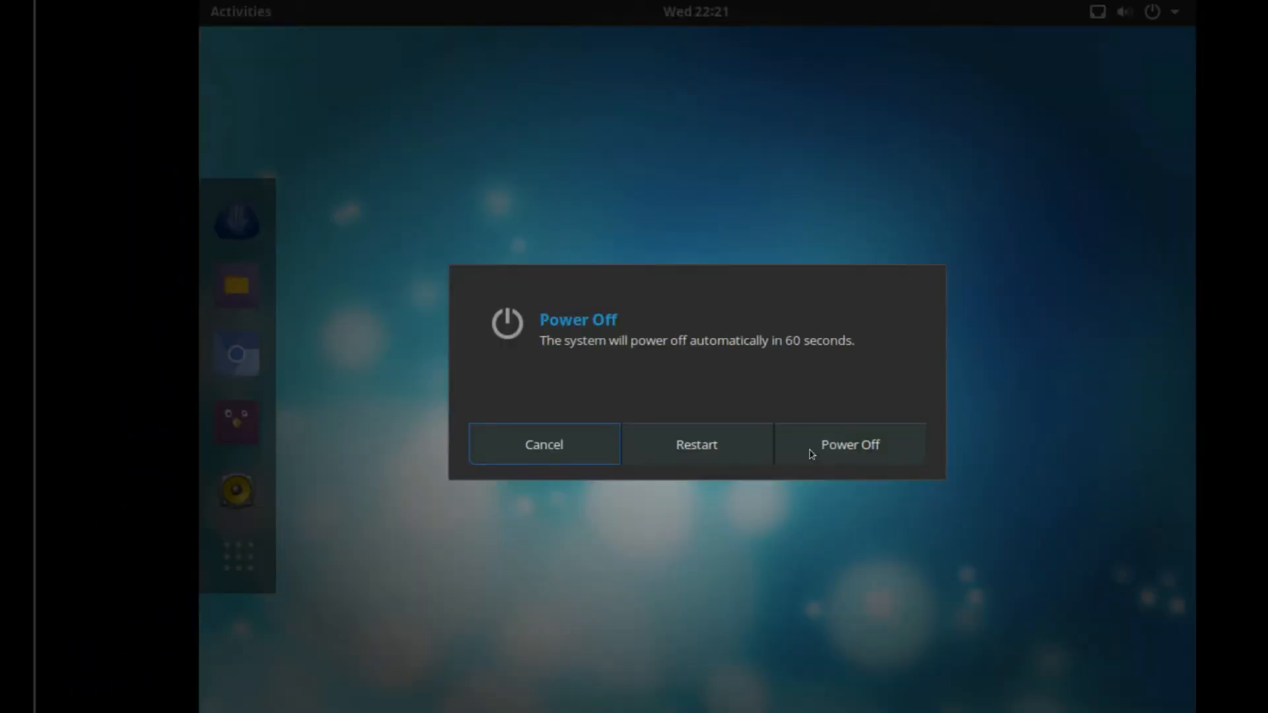